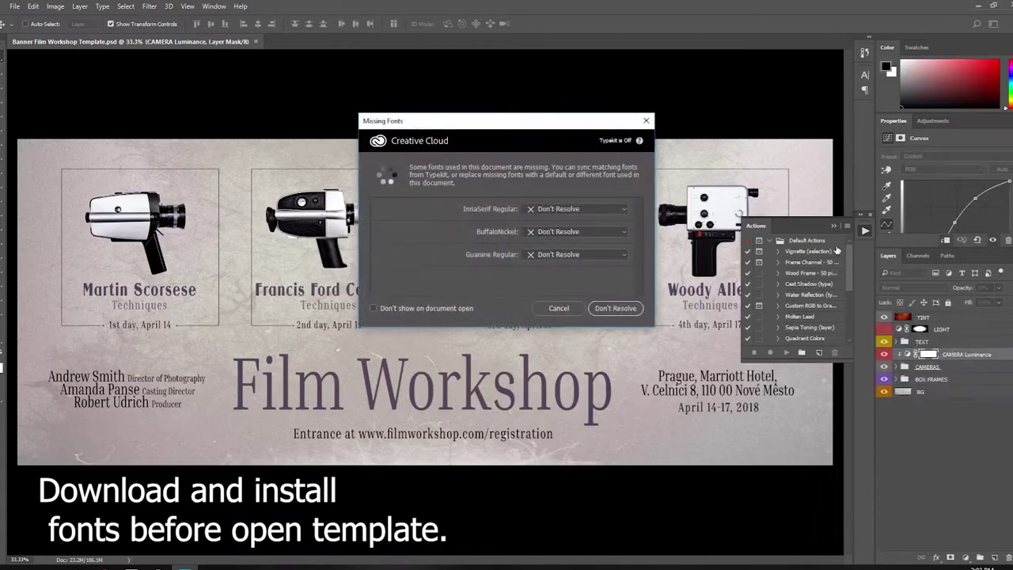
# Review the missing InriaSerif, BuffaloNickel and Guanine fonts and collapse the Actions panel.
pyautogui.click(833, 225)
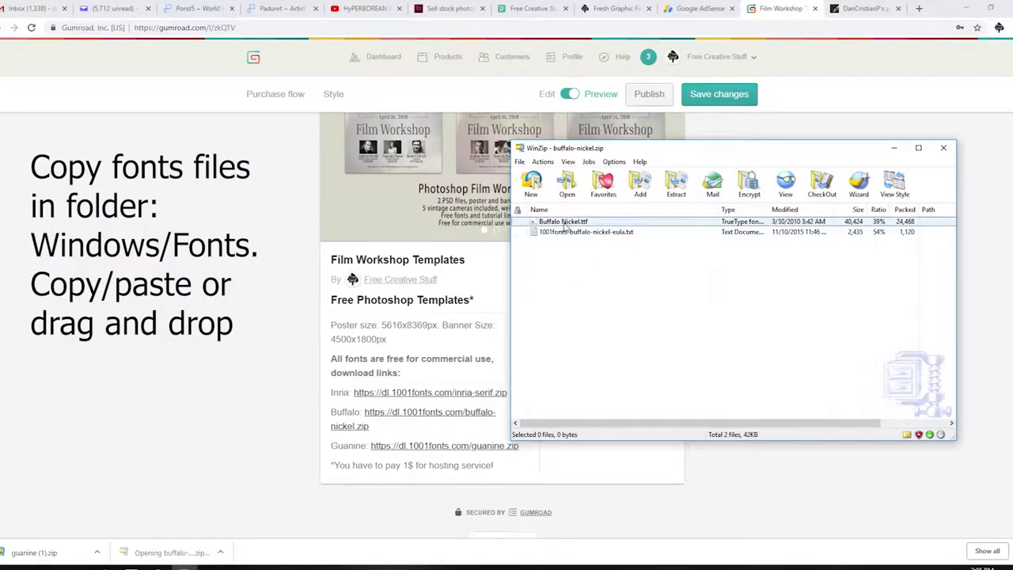
# Pick Buffalo Nickel.ttf from the archive and carry it to the Windows Fonts folder.
pyautogui.click(564, 223)
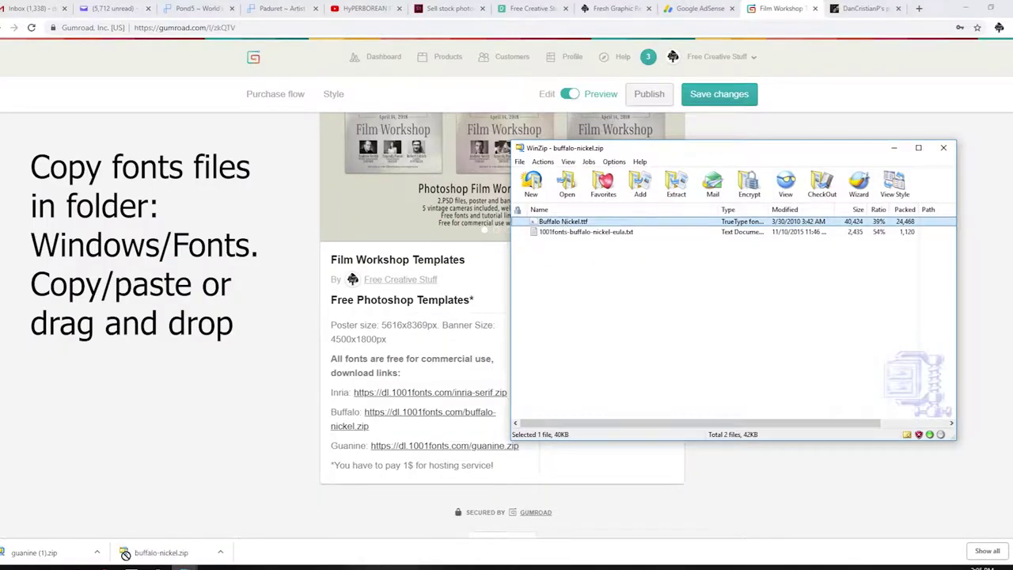
pyautogui.moveTo(131, 566)
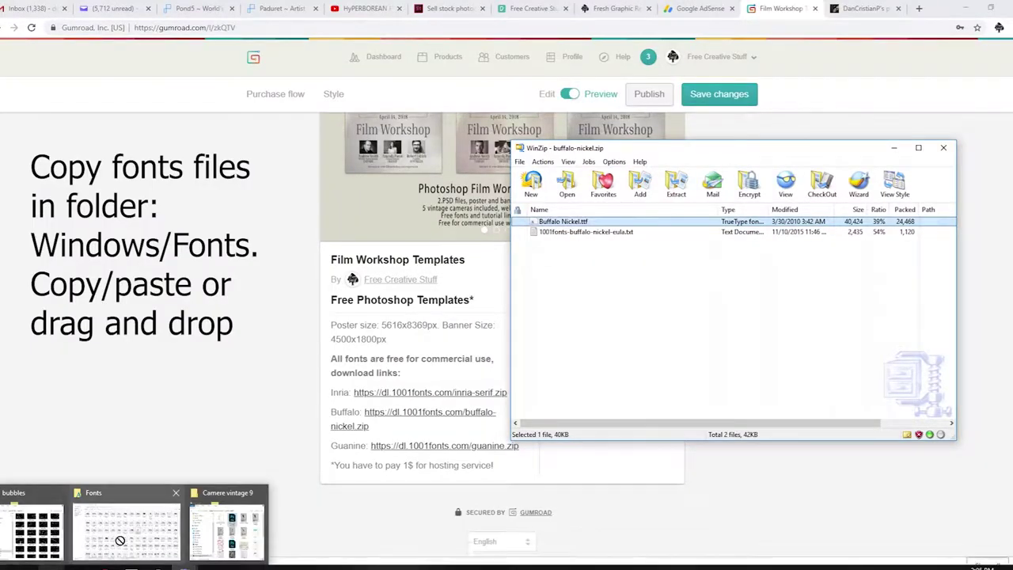
pyautogui.moveTo(122, 551); pyautogui.dragTo(522, 429)
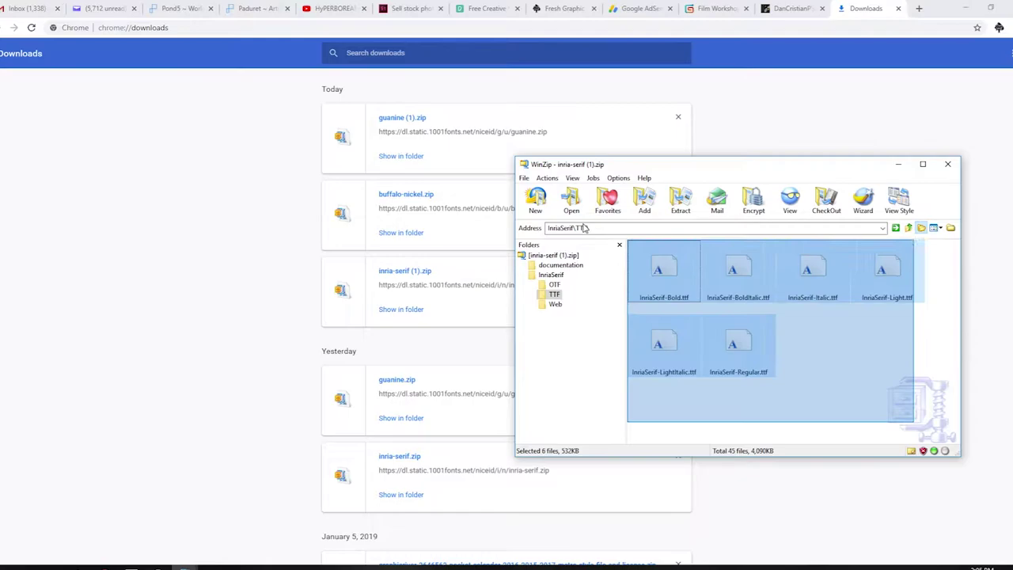
# Drop the Buffalo Nickel font file into C:\Windows\Fonts to install it.
pyautogui.moveTo(663, 273); pyautogui.dragTo(676, 277)
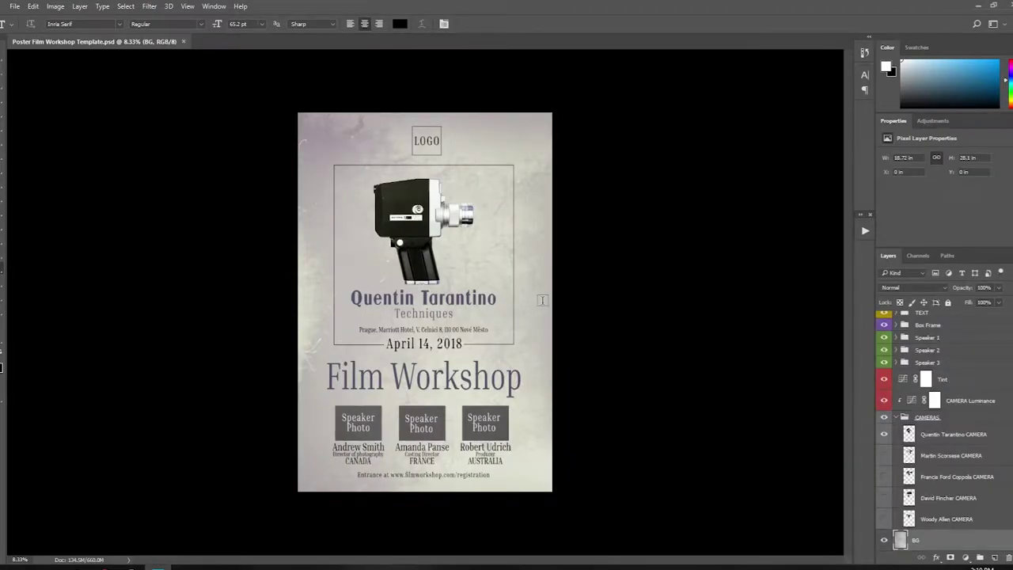
# Hide the black Quentin Tarantino camera and preview the Martin Scorsese and Coppola cameras.
pyautogui.scroll(3, 416, 415)
pyautogui.scroll(2, 416, 416)
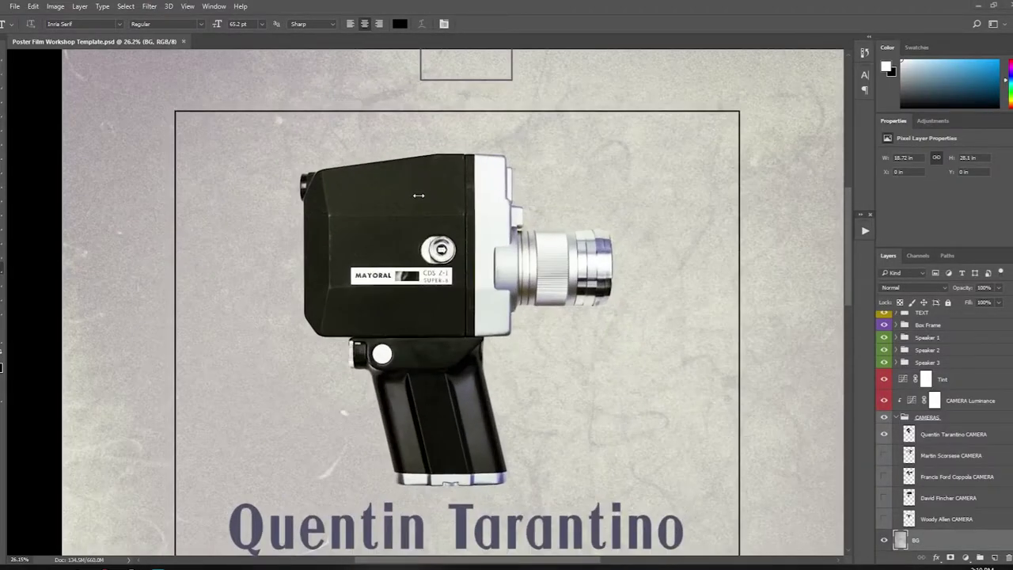
pyautogui.scroll(-2, 416, 415)
pyautogui.scroll(-1, 416, 415)
pyautogui.scroll(-1, 416, 416)
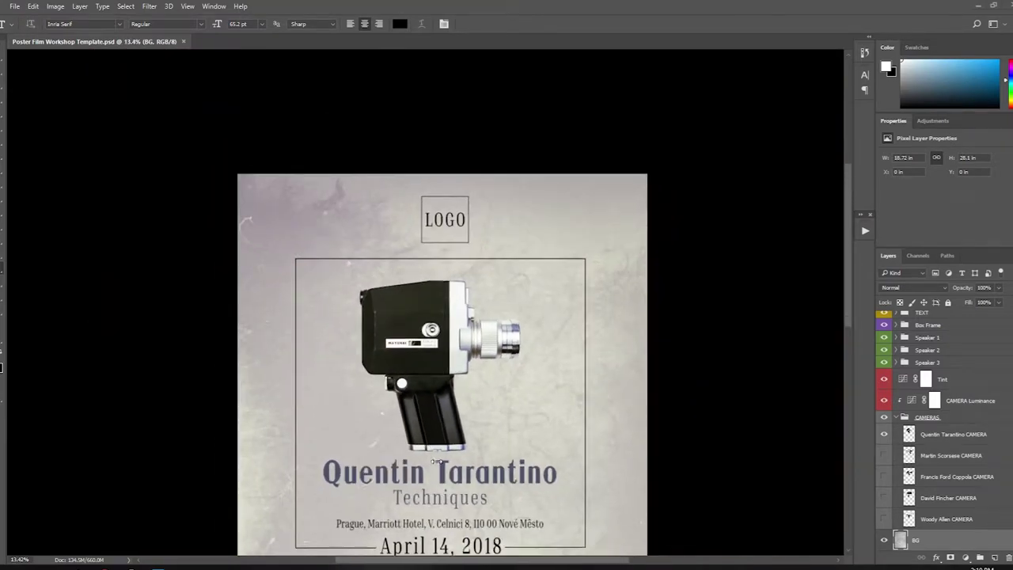
pyautogui.moveTo(445, 386); pyautogui.dragTo(412, 287)
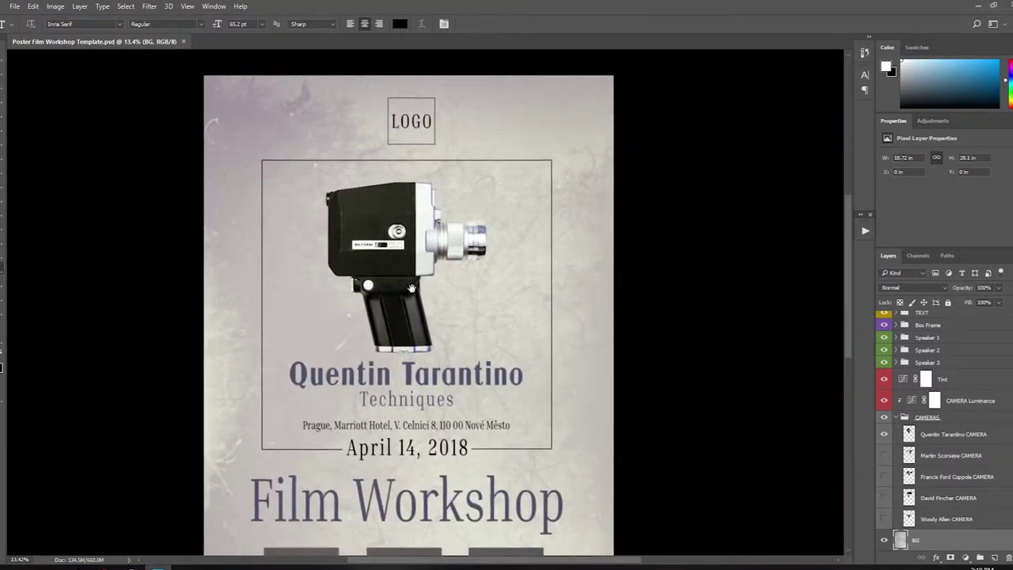
pyautogui.scroll(1, 432, 248)
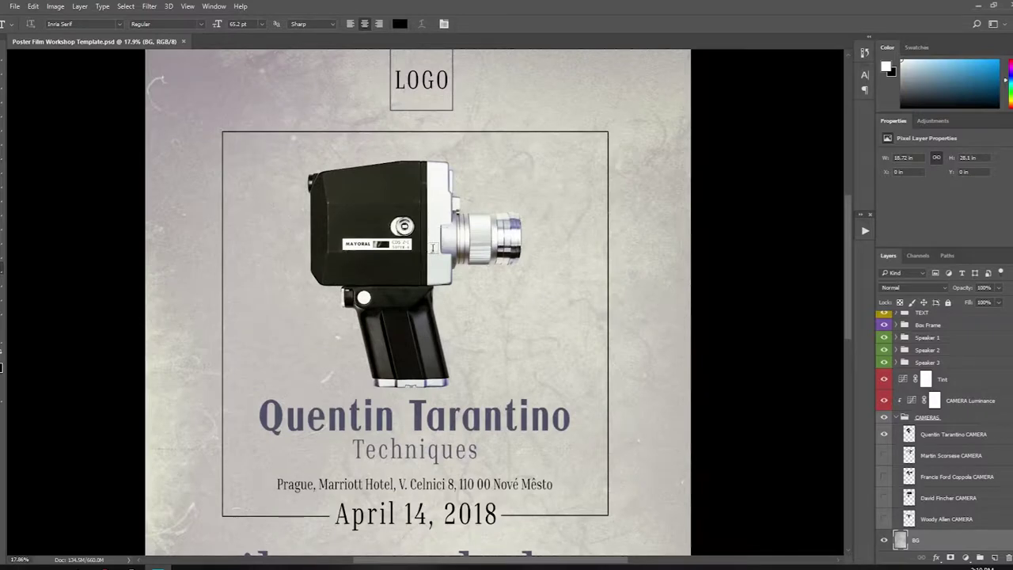
pyautogui.click(884, 434)
pyautogui.click(883, 455)
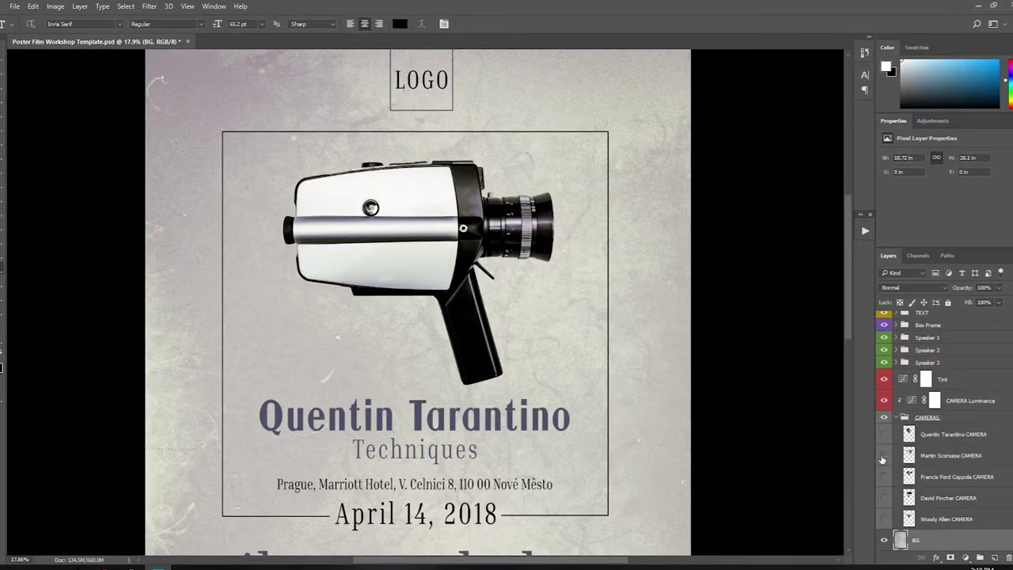
pyautogui.click(883, 456)
pyautogui.click(883, 476)
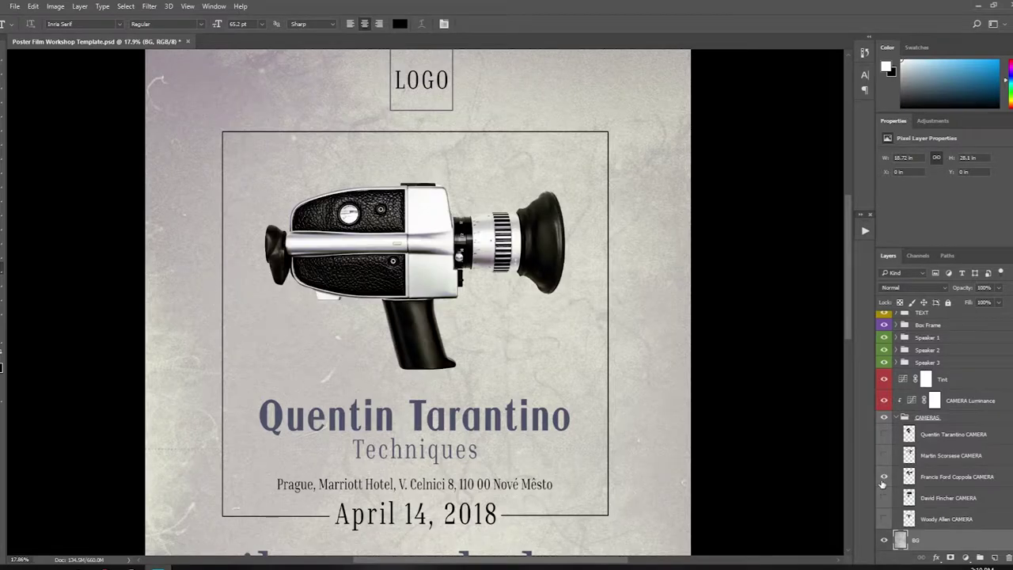
# Preview the David Fincher camera, then leave only the white Woody Allen camera visible.
pyautogui.click(884, 477)
pyautogui.click(884, 498)
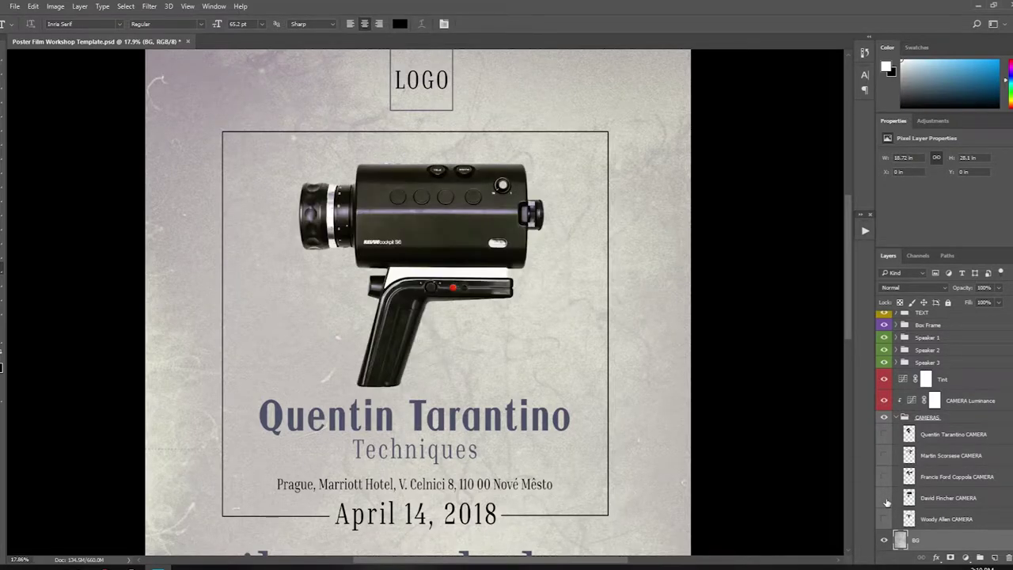
pyautogui.click(883, 497)
pyautogui.click(883, 518)
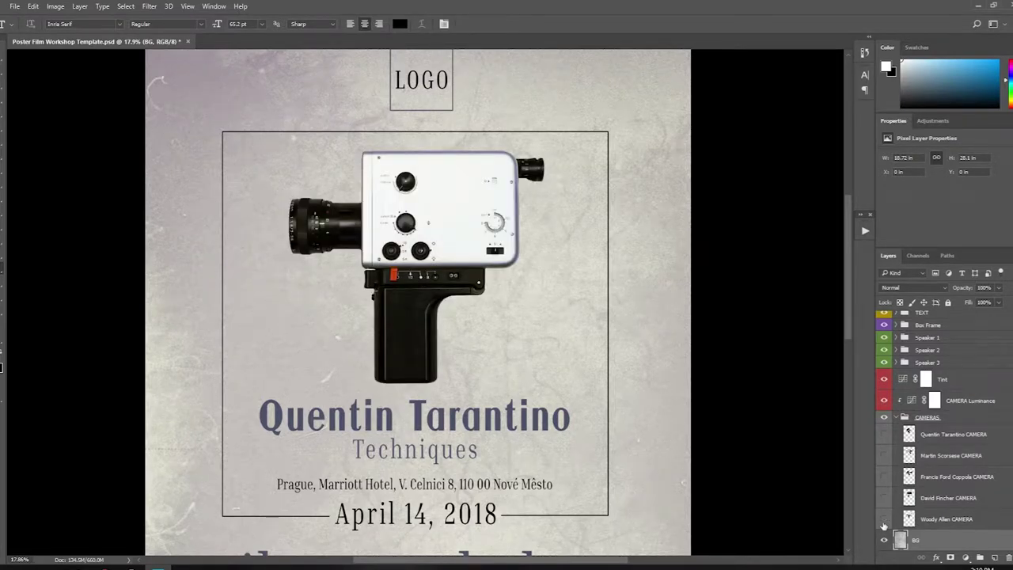
pyautogui.click(884, 521)
pyautogui.click(884, 520)
# Collapse CAMERAS, expand Speaker 1 and open its PHOTO Placeholder as PLACEHOLDER 11.psb.
pyautogui.scroll(-1, 794, 409)
pyautogui.scroll(-2, 793, 409)
pyautogui.scroll(-3, 795, 410)
pyautogui.scroll(-2, 803, 411)
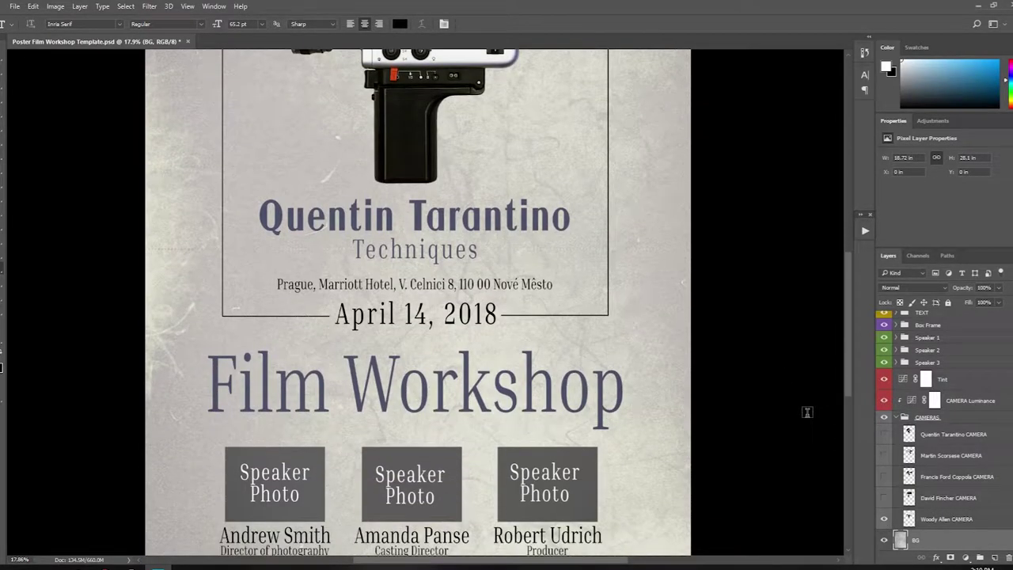
pyautogui.scroll(-4, 807, 412)
pyautogui.scroll(-1, 712, 379)
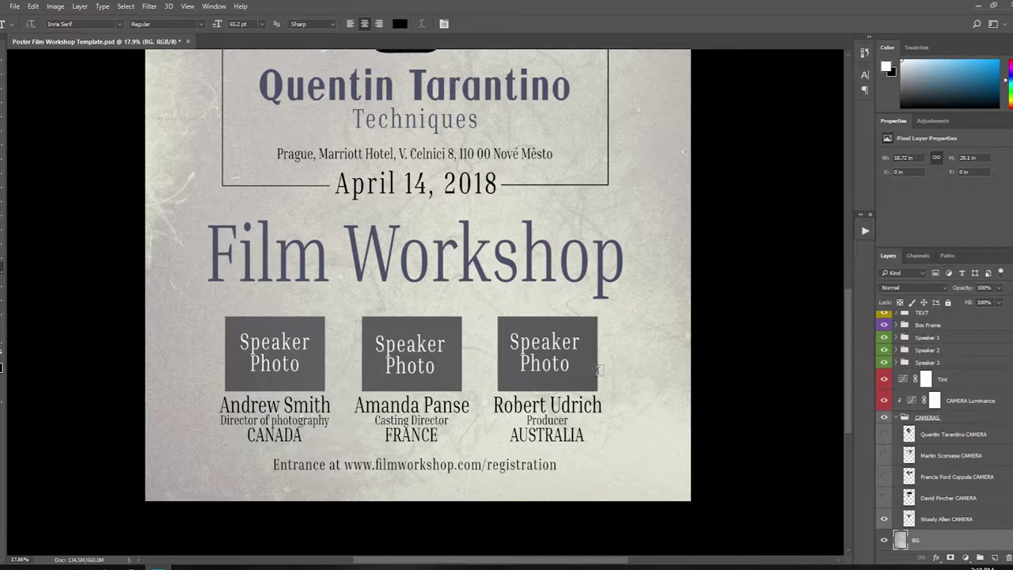
pyautogui.click(896, 418)
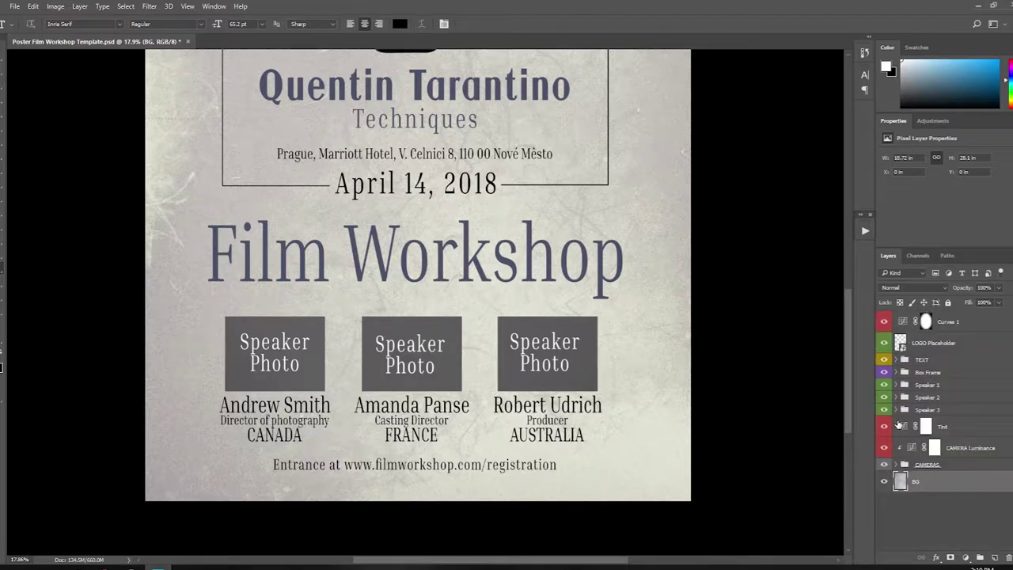
pyautogui.click(926, 385)
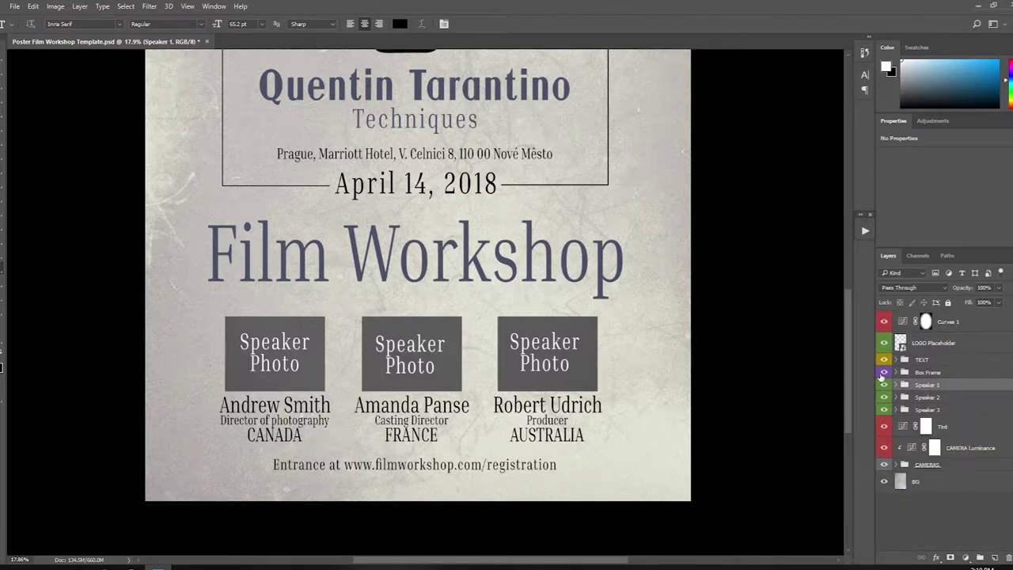
pyautogui.click(895, 385)
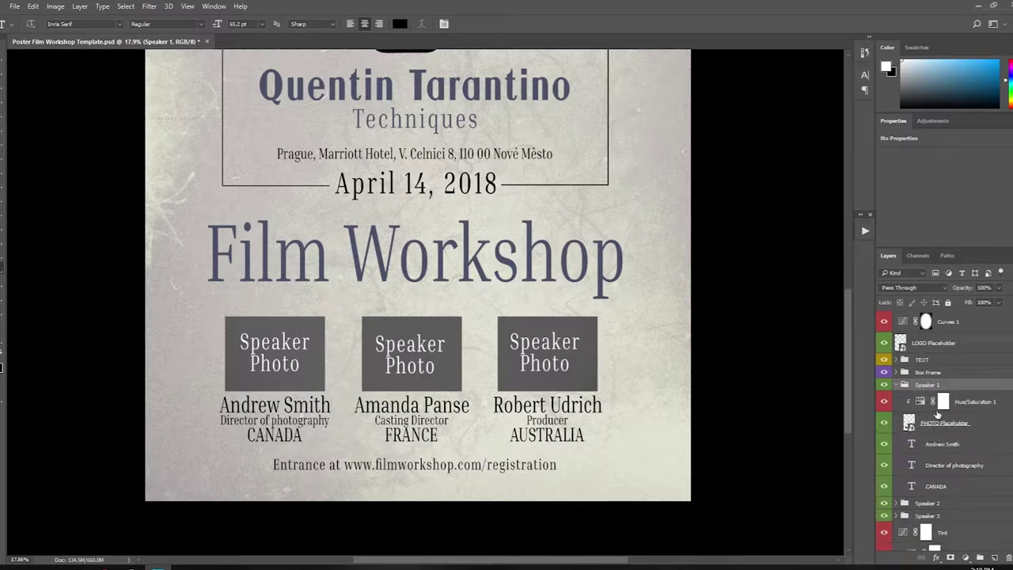
pyautogui.doubleClick(910, 424)
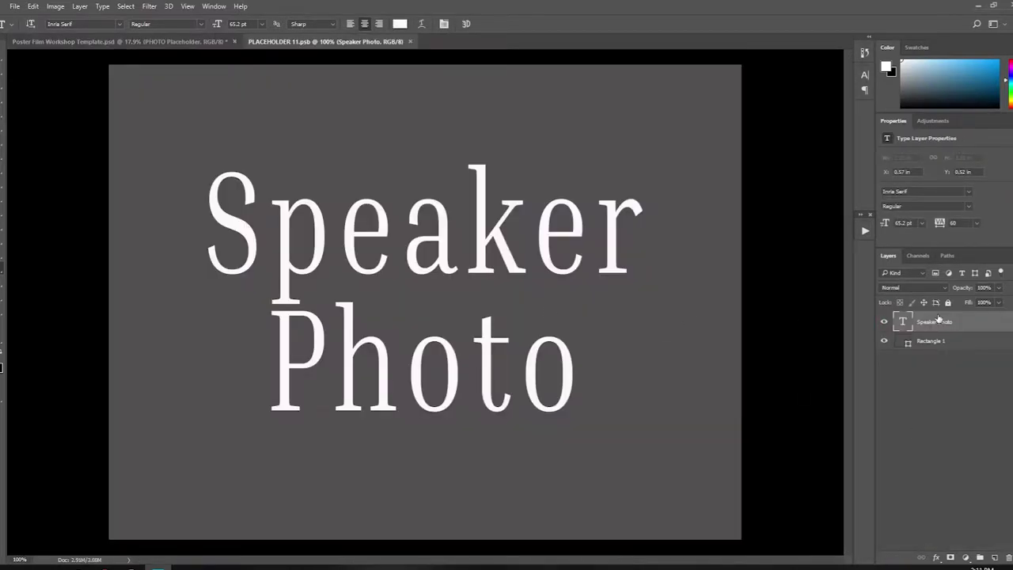
# Change the placeholder text to 'drop the / speaker photo / here' on three lines.
pyautogui.moveTo(213, 213); pyautogui.dragTo(646, 377)
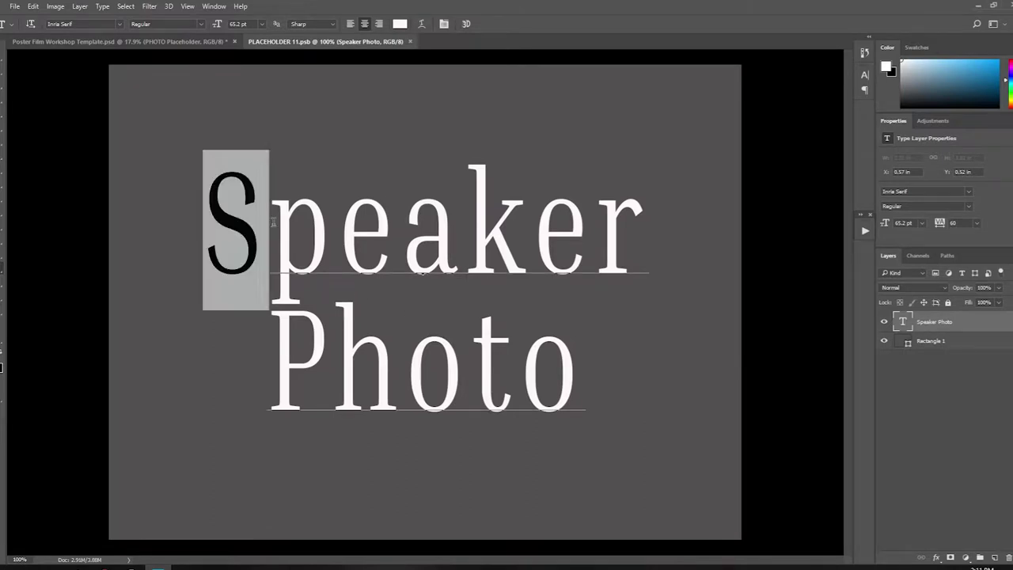
pyautogui.write('drop the')
pyautogui.press('Return')
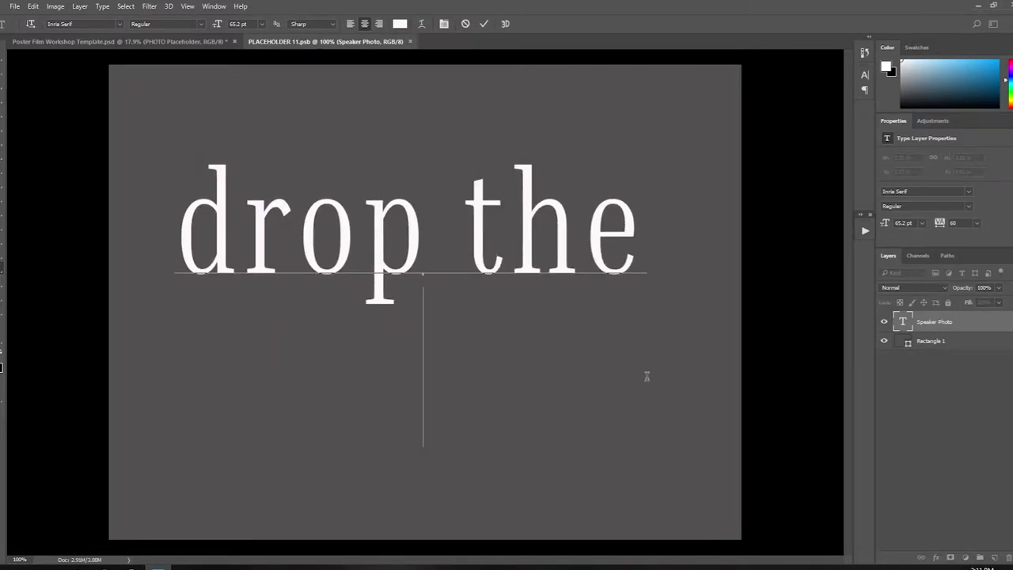
pyautogui.write('speaker photo')
pyautogui.press('Return')
pyautogui.write('here')
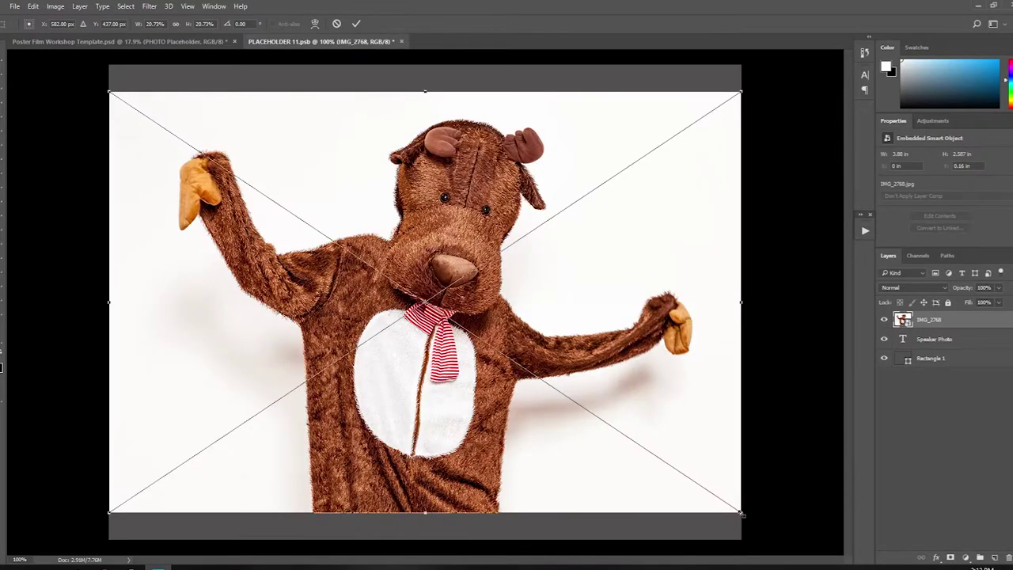
# Scale the IMG_2768 costume photo to fill the frame and save PLACEHOLDER 11.psb.
pyautogui.moveTo(741, 530); pyautogui.dragTo(774, 561)
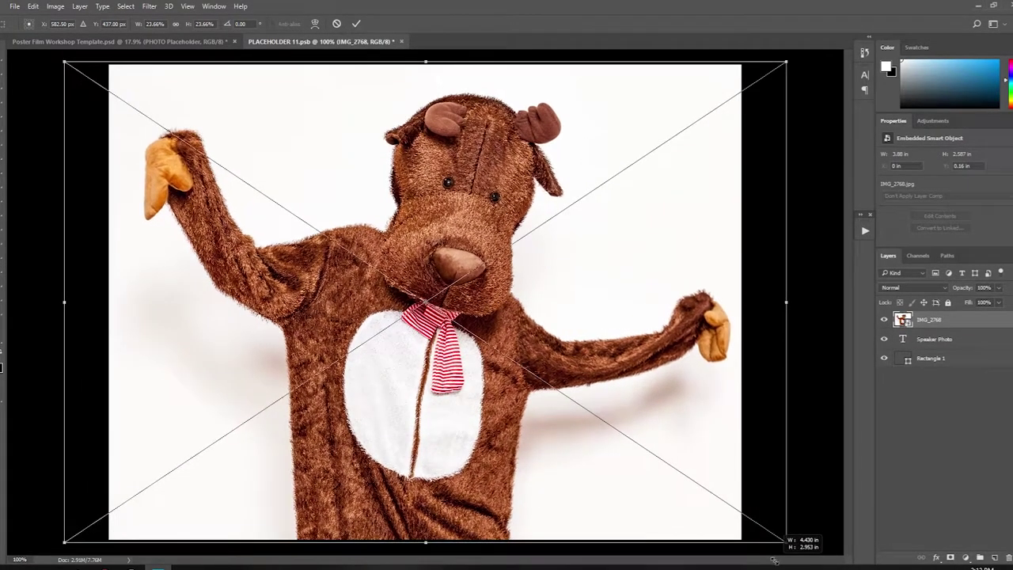
pyautogui.press('Return')
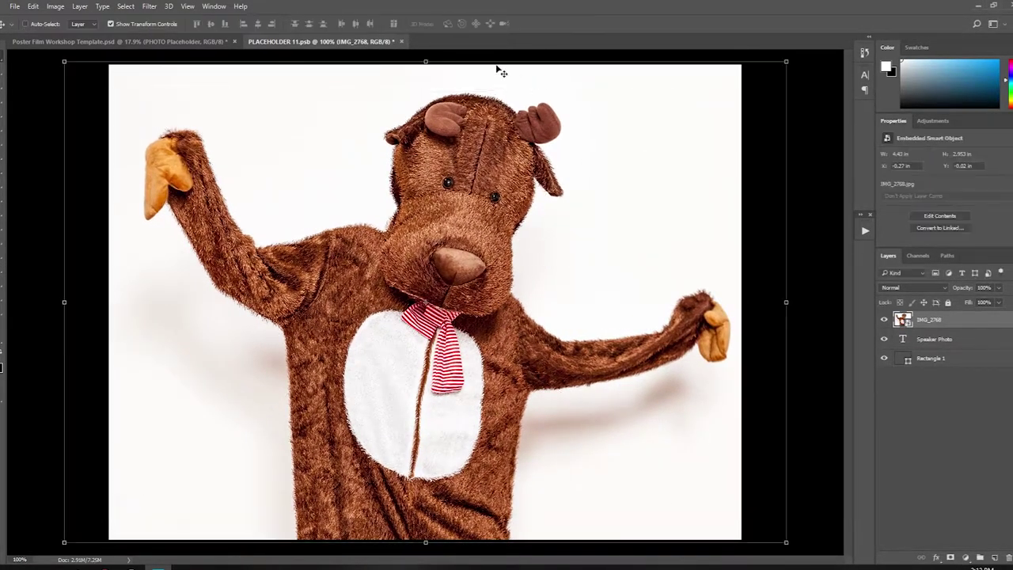
pyautogui.click(401, 41)
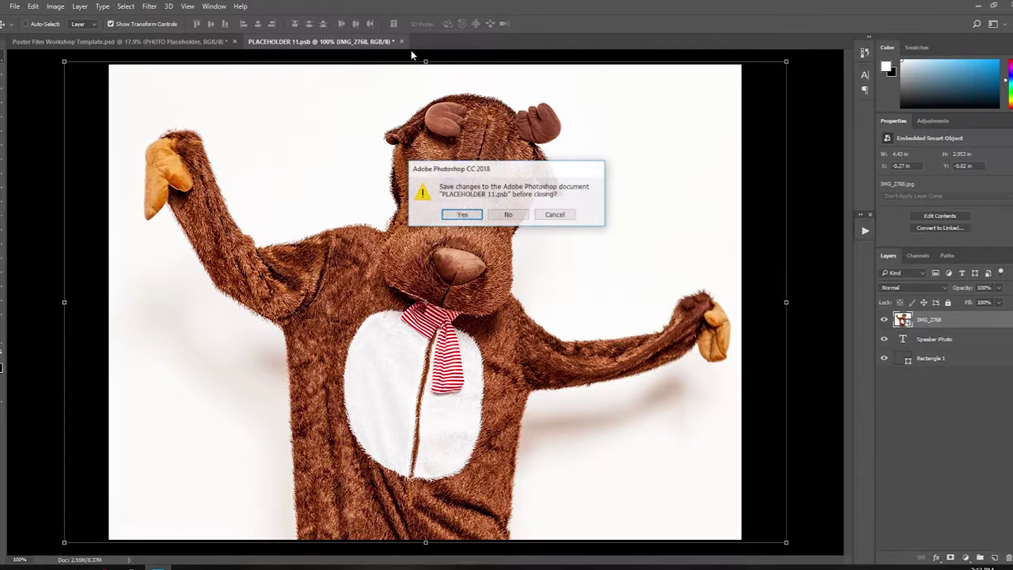
pyautogui.click(466, 216)
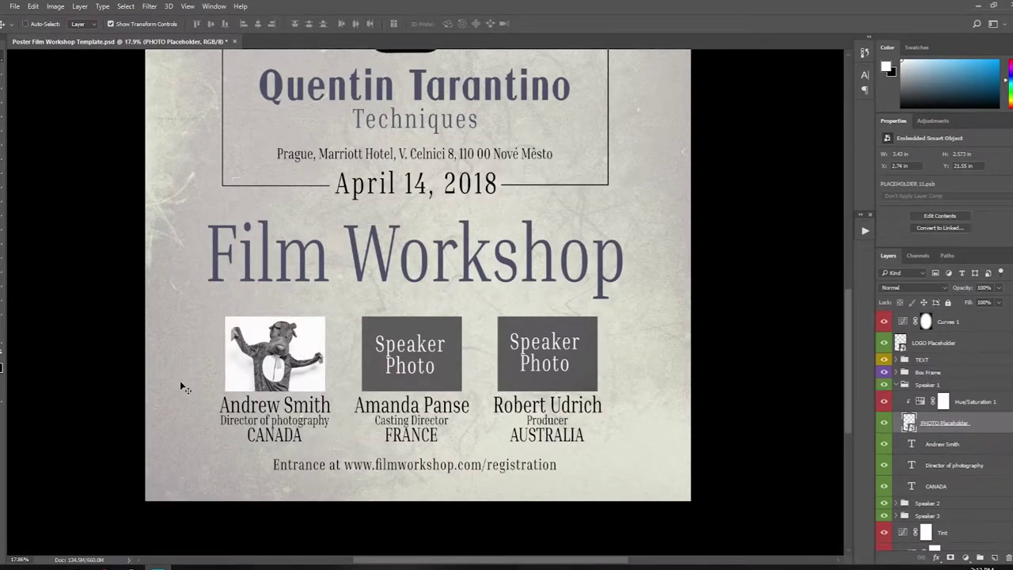
# Rename the first speaker 'rudolph' and retype the title line as 'santa's dee'.
pyautogui.press('t')
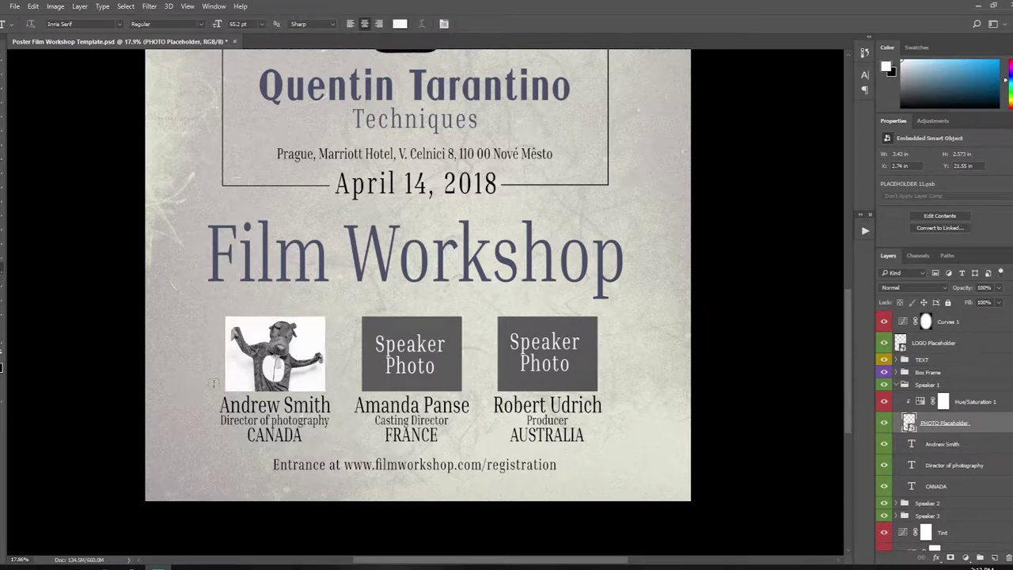
pyautogui.click(225, 404)
pyautogui.moveTo(221, 404); pyautogui.dragTo(337, 387)
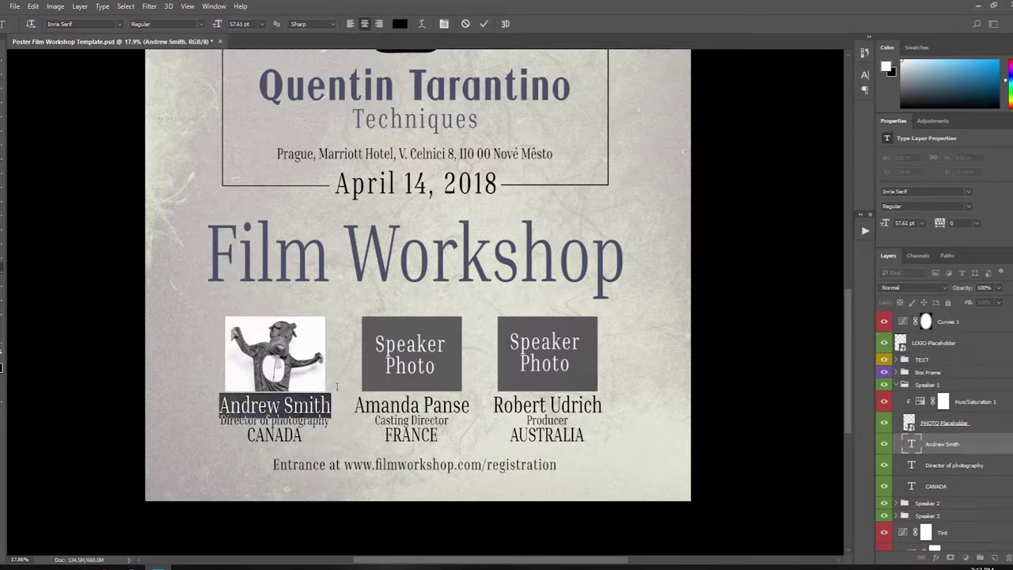
pyautogui.write('rudolph')
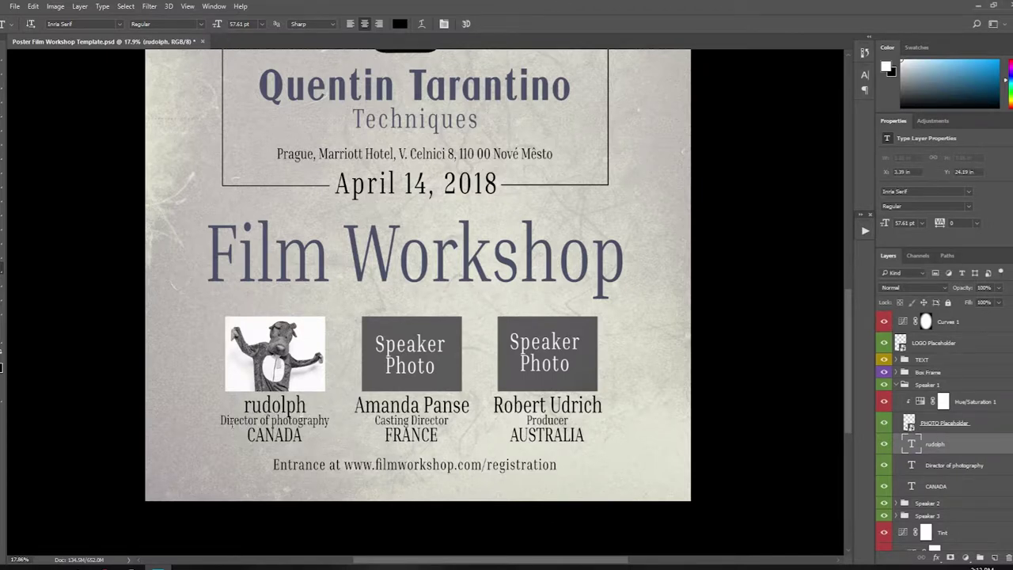
pyautogui.moveTo(221, 420); pyautogui.dragTo(331, 420)
pyautogui.write('sa')
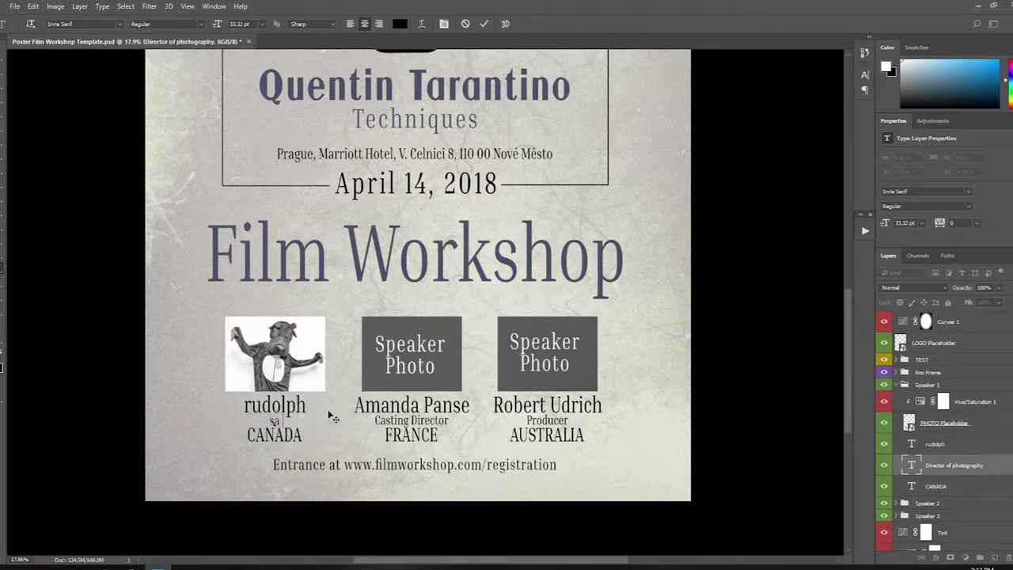
pyautogui.write("nta's")
pyautogui.write(' dee')
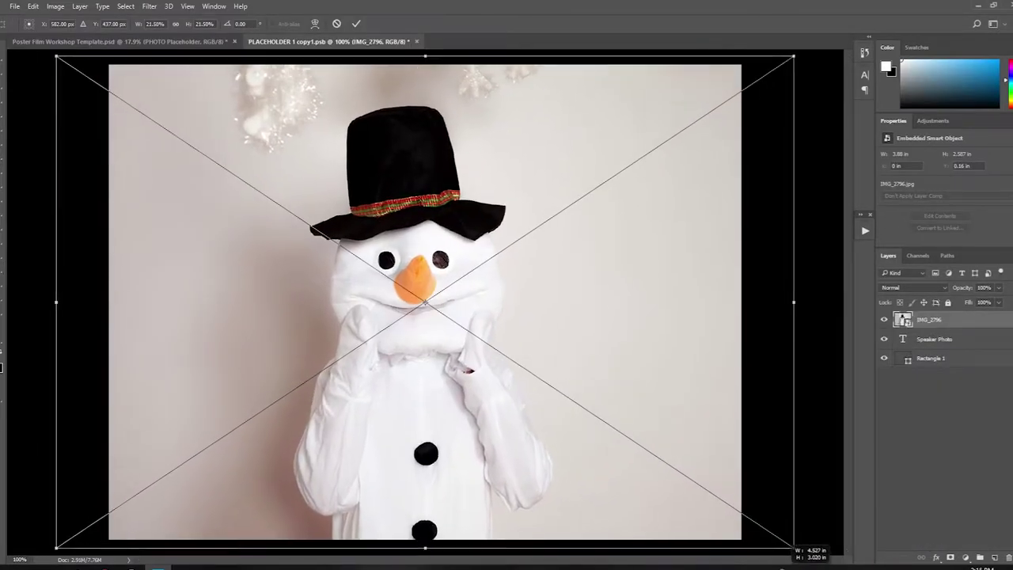
# Enlarge the snowman costume photo slightly, commit it, and save the placeholder document.
pyautogui.moveTo(770, 562); pyautogui.dragTo(806, 565)
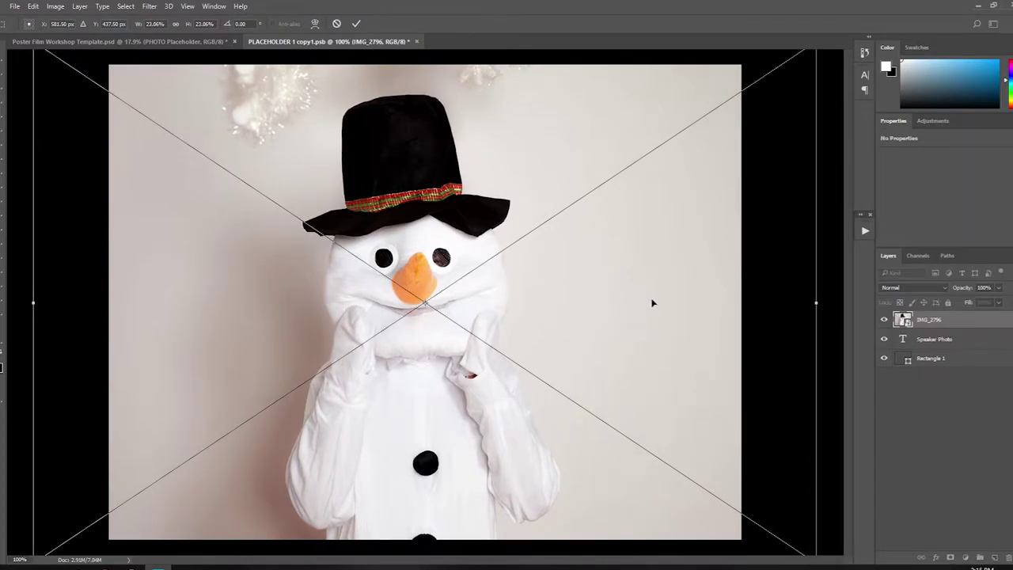
pyautogui.click(356, 23)
pyautogui.click(417, 42)
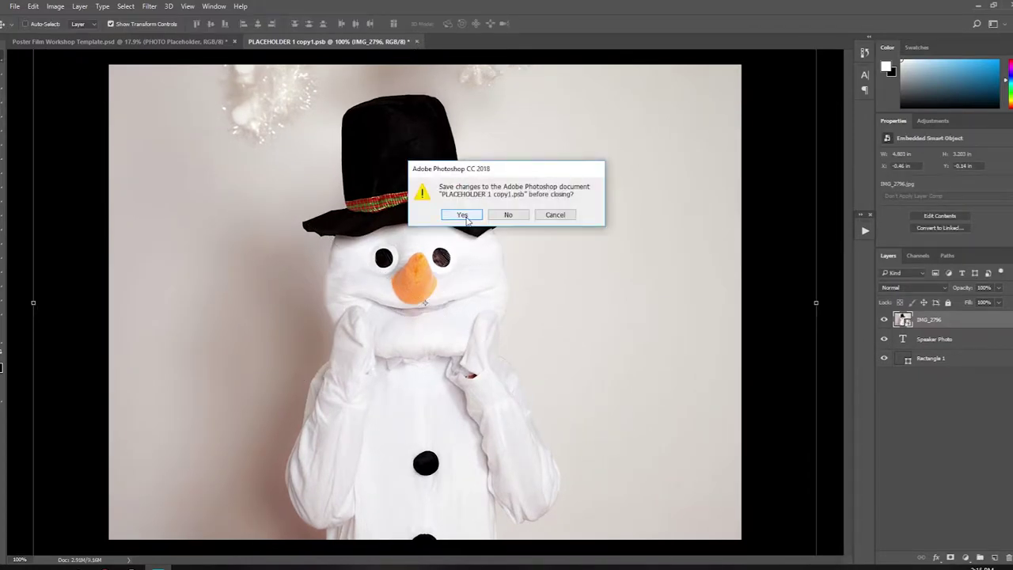
pyautogui.click(462, 218)
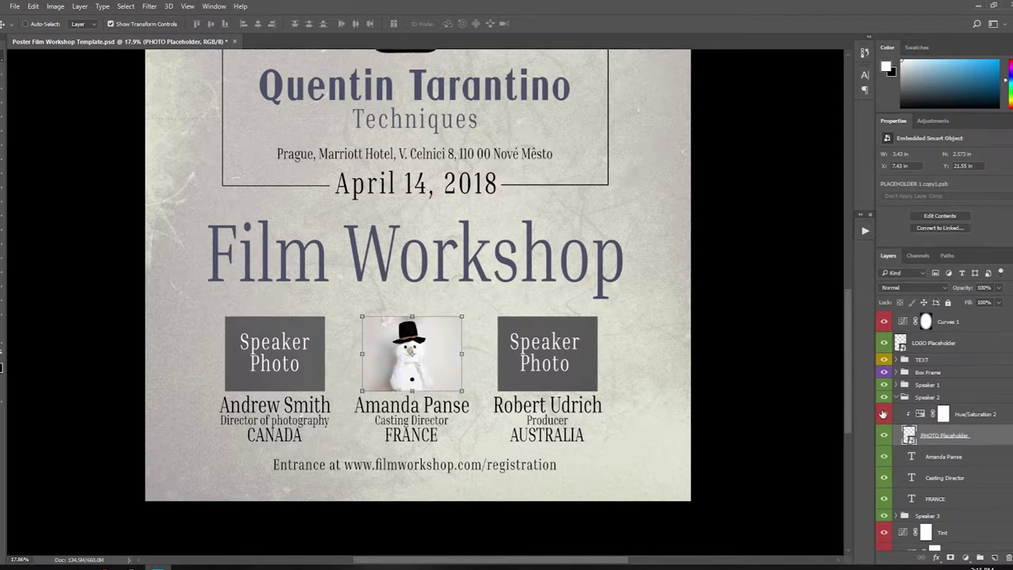
# Step through the Speaker 2 layers to FRANCE, then open the entrance line for editing.
pyautogui.scroll(-1, 941, 469)
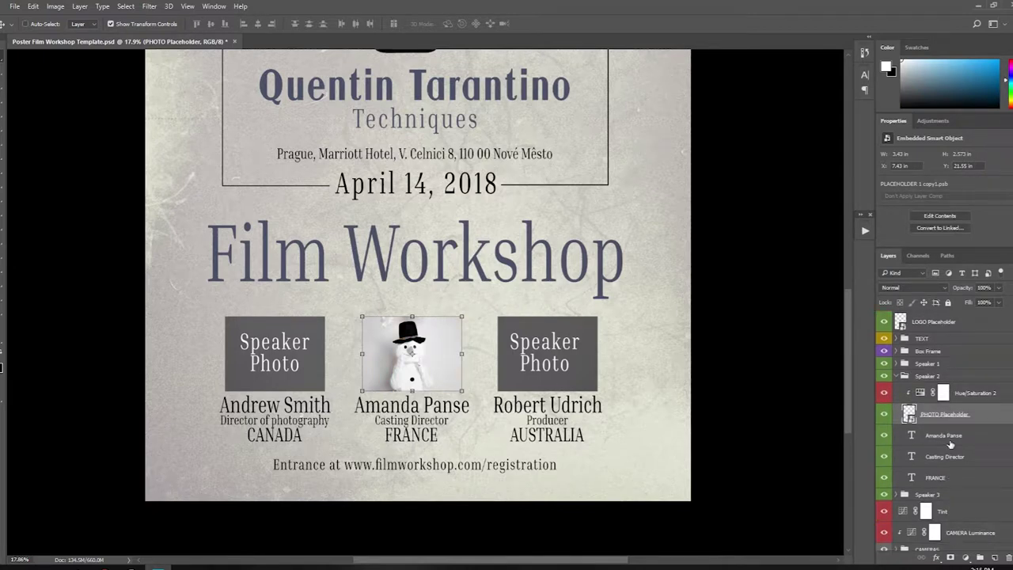
pyautogui.click(948, 439)
pyautogui.click(945, 456)
pyautogui.click(938, 478)
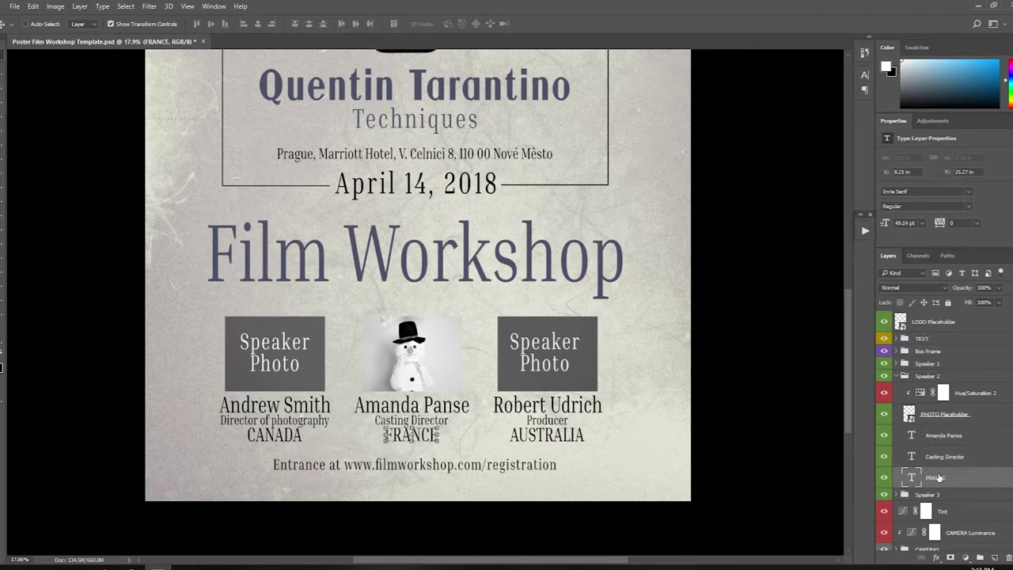
pyautogui.scroll(-1, 950, 475)
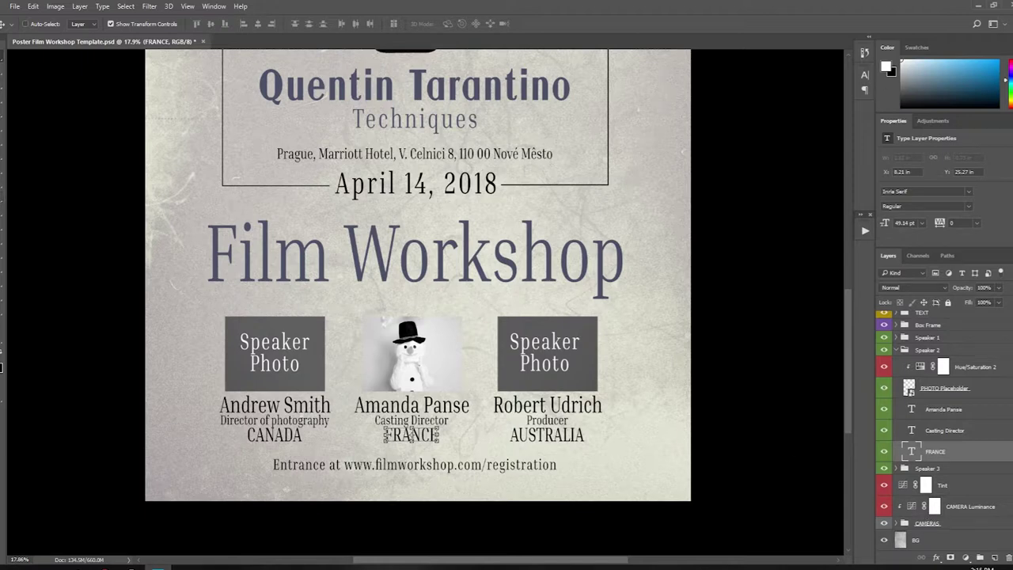
pyautogui.press('t')
pyautogui.click(356, 464)
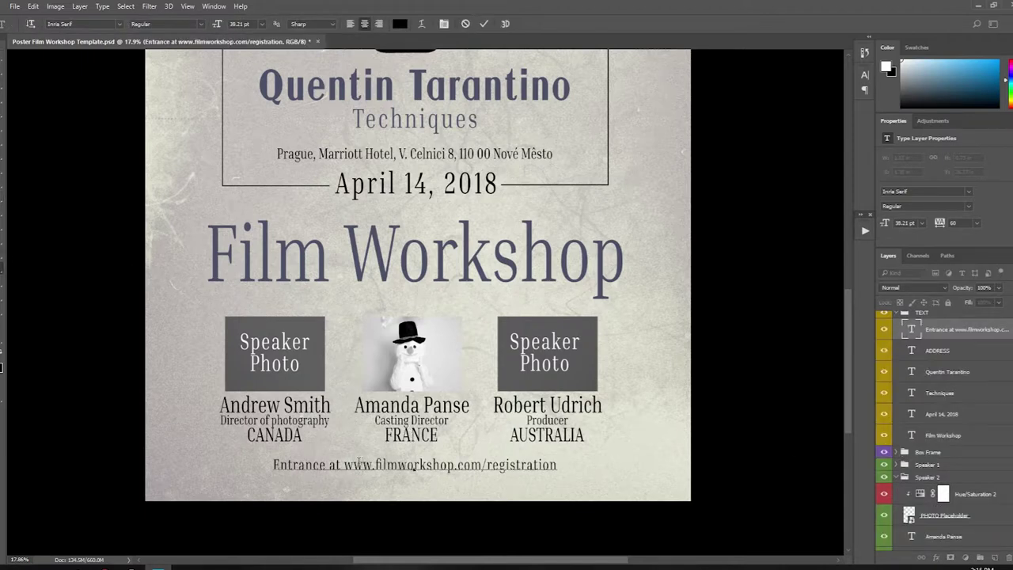
pyautogui.hotkey('ctrl', 'a')
pyautogui.write('sadkjvnlkvemvlemop')
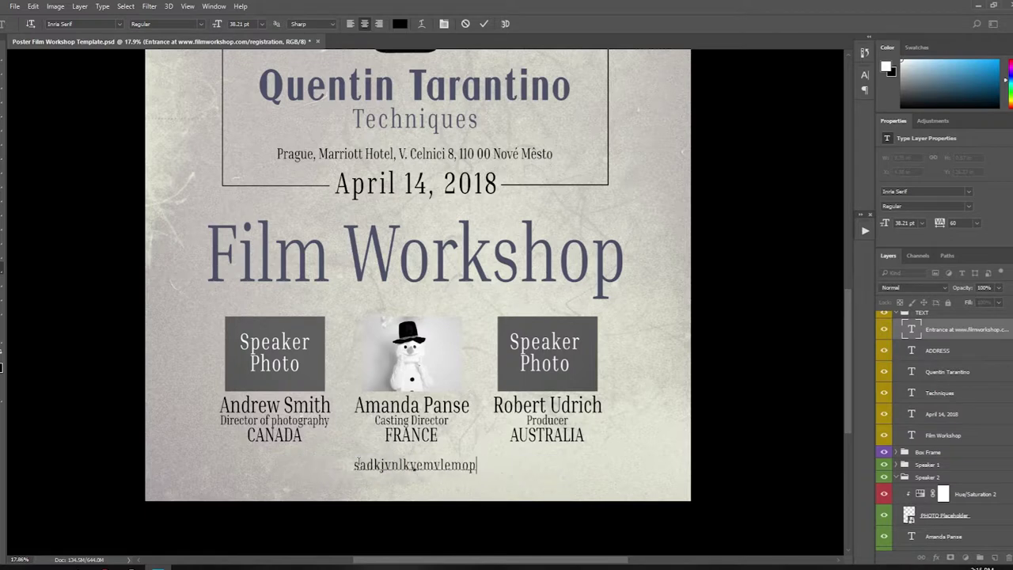
pyautogui.write('bmwrpb')
pyautogui.press('ctrl')
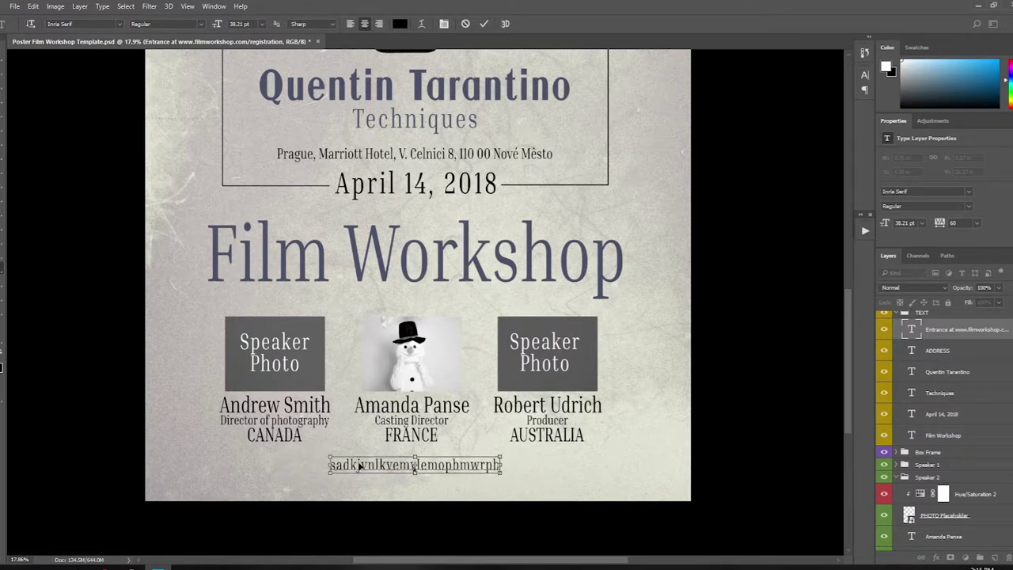
pyautogui.hotkey('ctrl', 'Return')
pyautogui.click(459, 25)
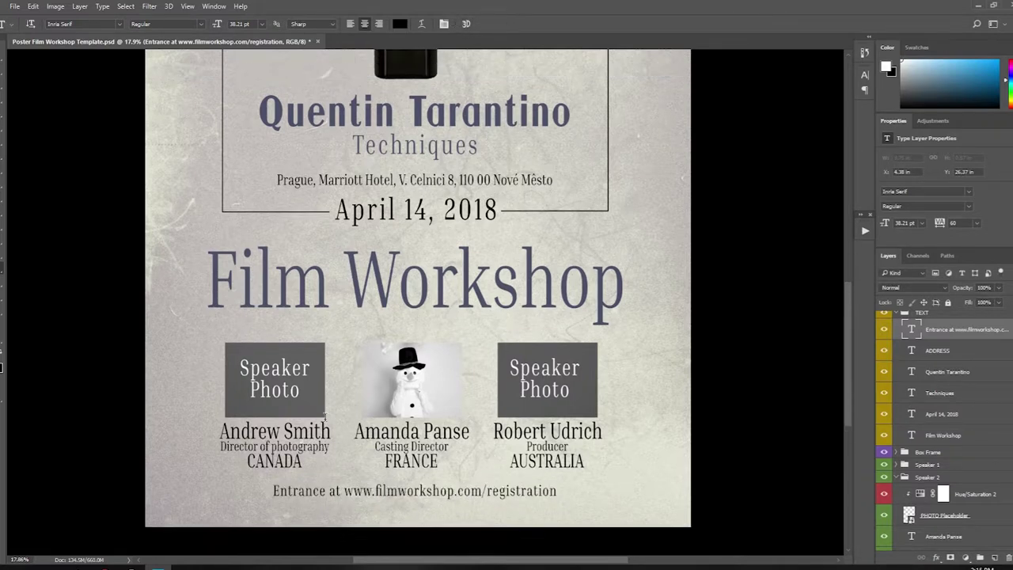
pyautogui.scroll(3, 324, 385)
pyautogui.scroll(2, 403, 357)
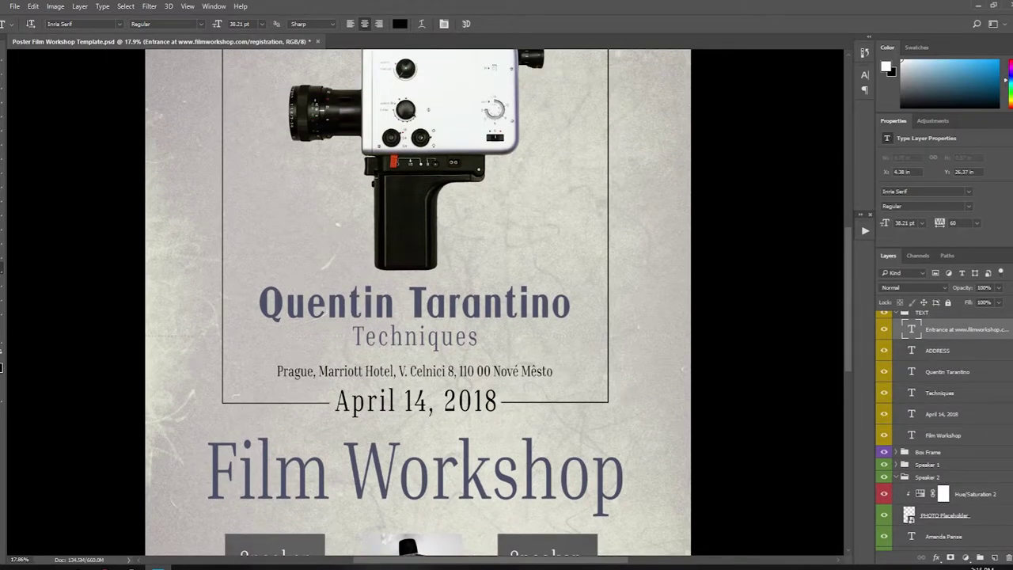
pyautogui.scroll(4, 448, 190)
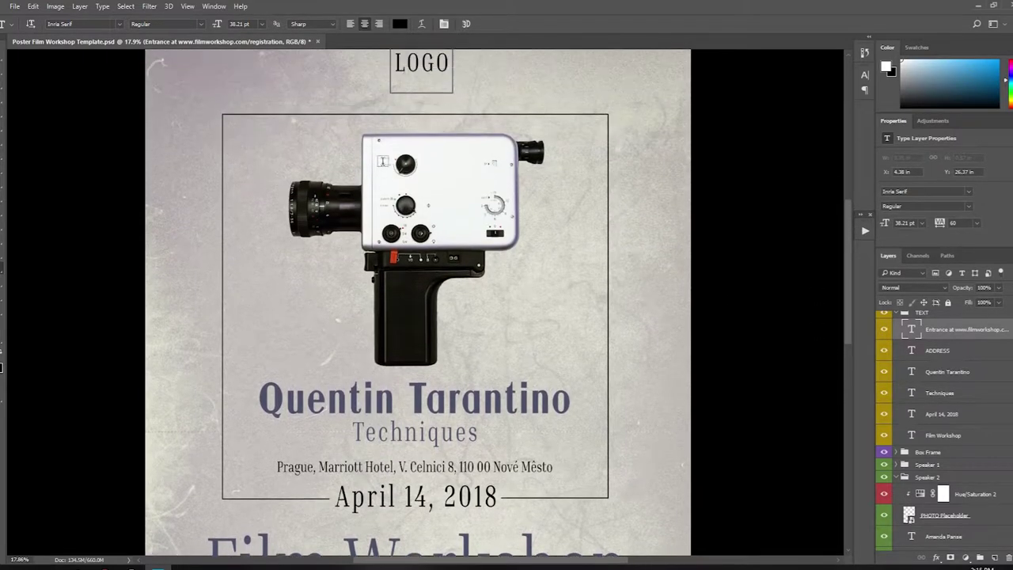
pyautogui.scroll(4, 479, 191)
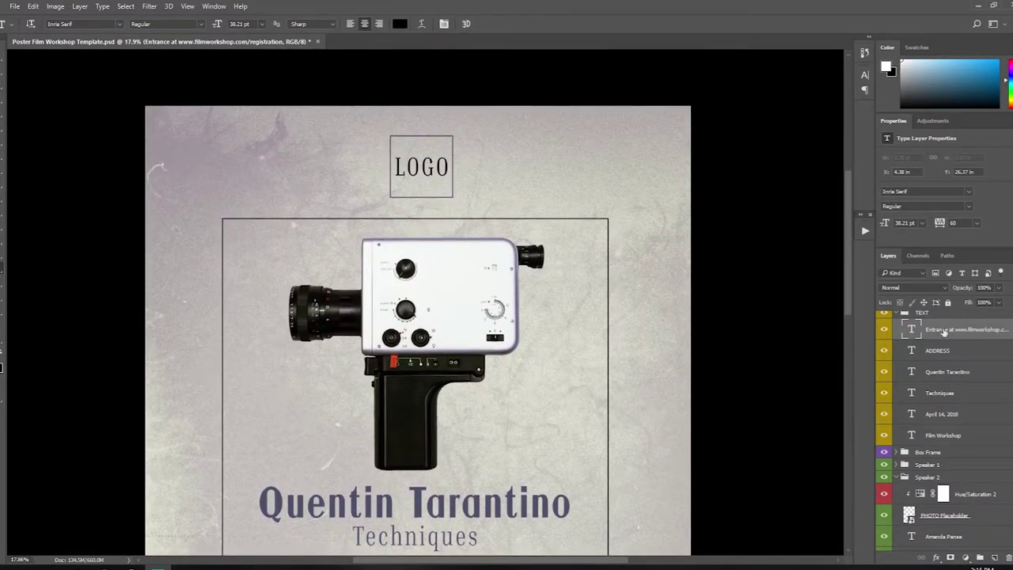
pyautogui.scroll(2, 946, 333)
# Replace the LOGO placeholder text with the Free Creative Stuff logo and save Rectangle.psb.
pyautogui.click(951, 344)
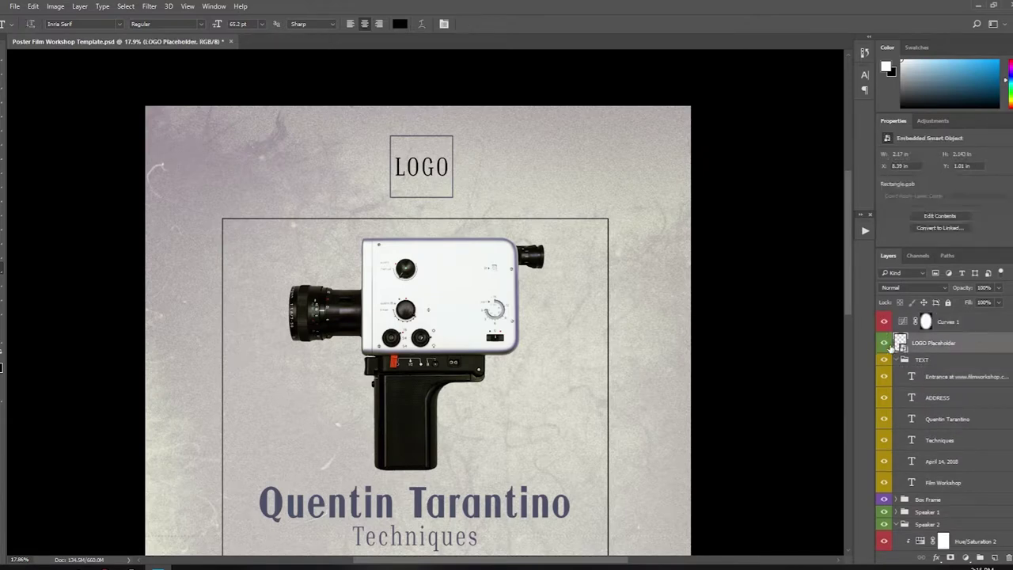
pyautogui.doubleClick(900, 345)
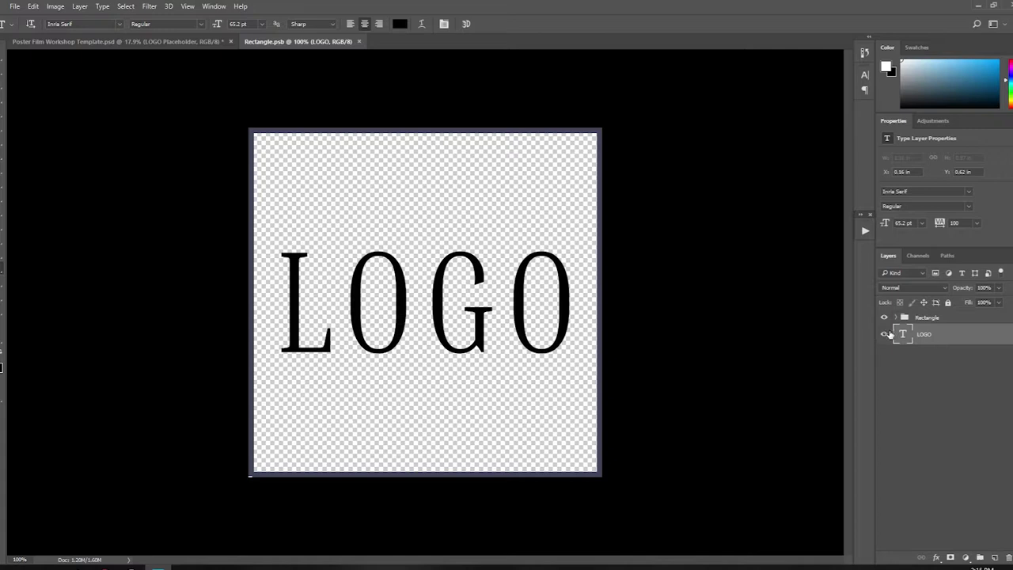
pyautogui.click(884, 336)
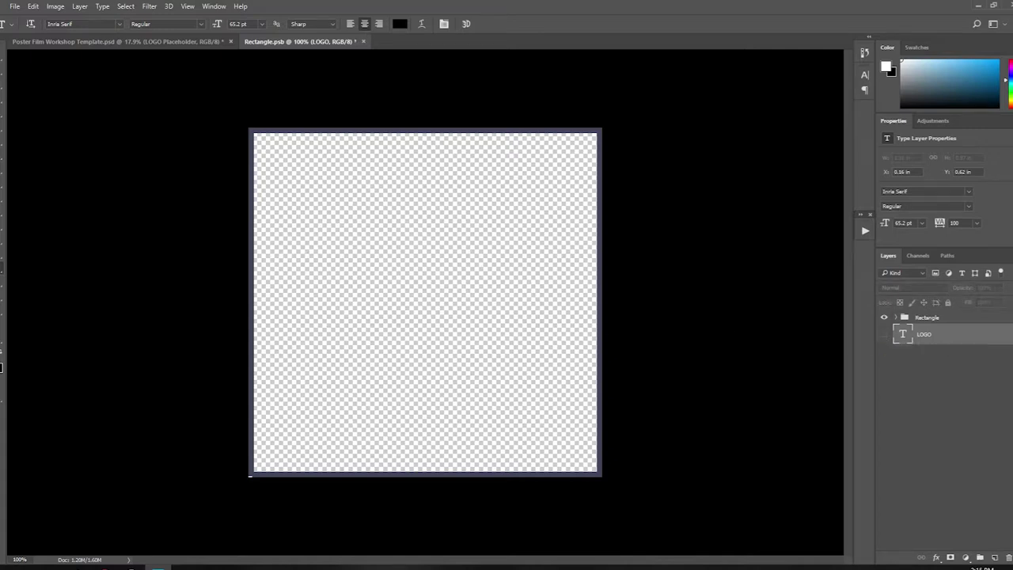
pyautogui.moveTo(0, 366); pyautogui.dragTo(407, 330)
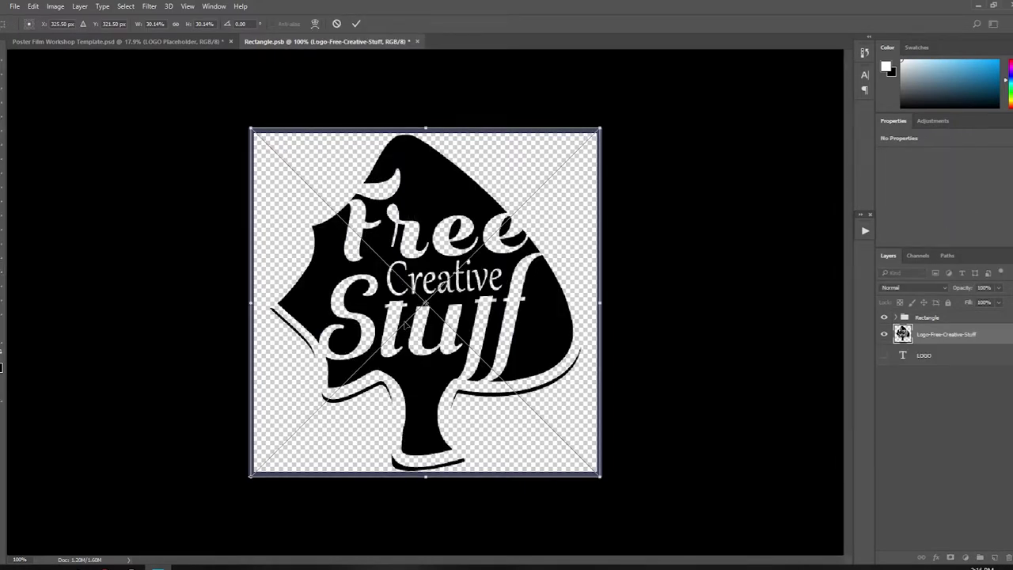
pyautogui.click(353, 26)
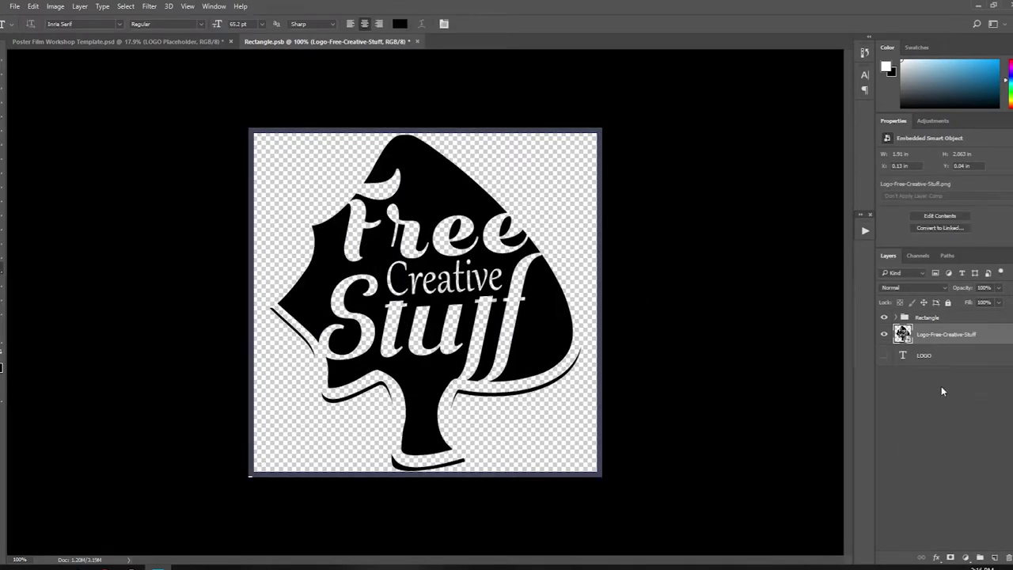
pyautogui.click(417, 42)
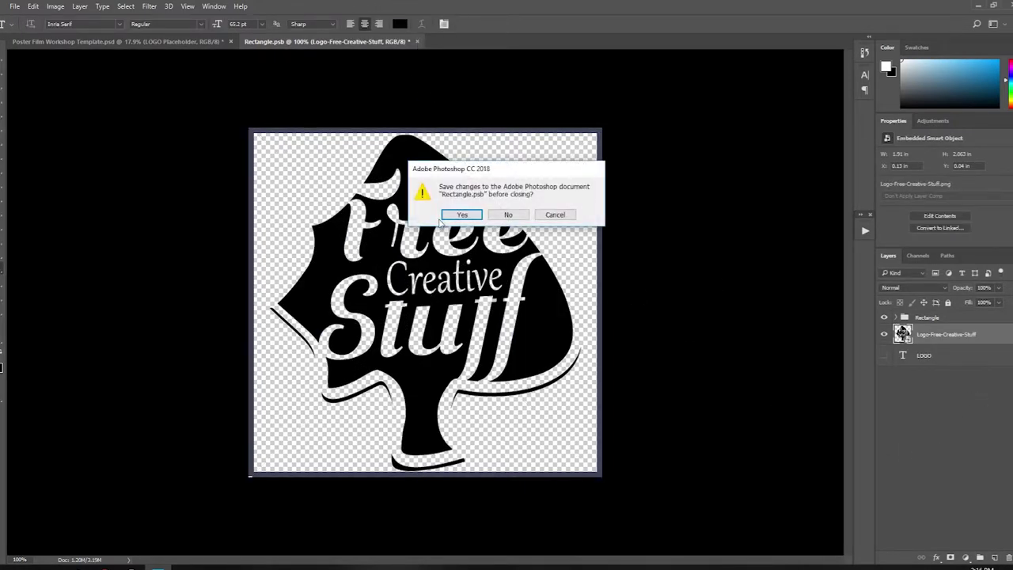
pyautogui.click(460, 215)
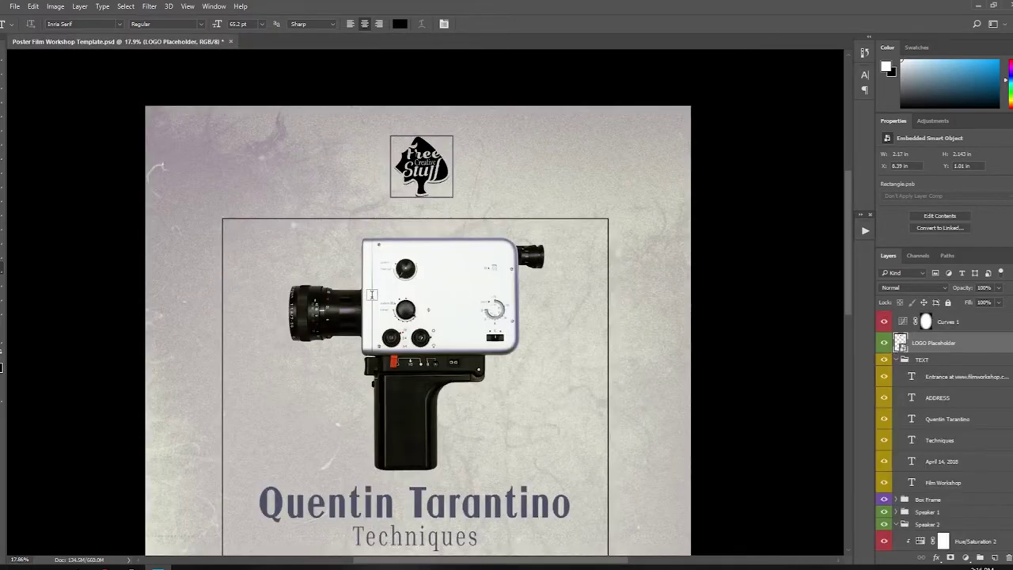
# Zoom and pan the view to centre the Free Creative Stuff logo.
pyautogui.scroll(2, 455, 164)
pyautogui.scroll(2, 447, 190)
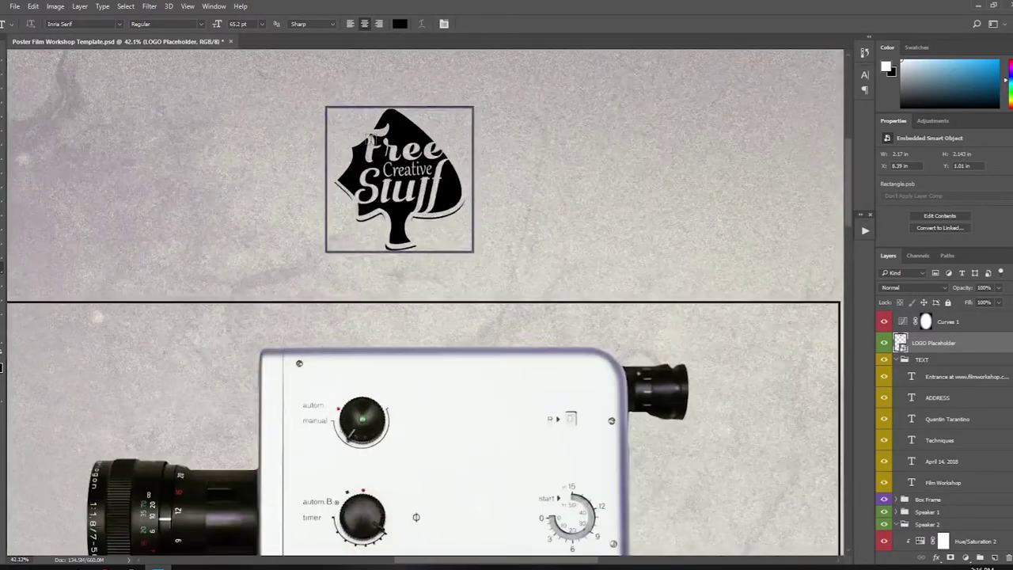
pyautogui.scroll(2, 439, 229)
pyautogui.scroll(-2, 434, 252)
pyautogui.scroll(-2, 431, 292)
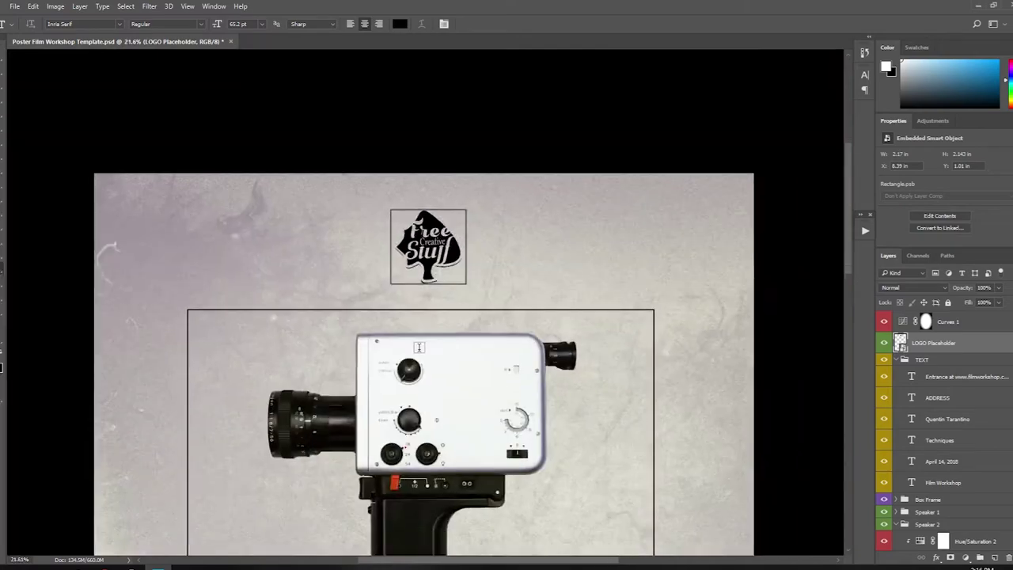
pyautogui.scroll(-2, 428, 347)
pyautogui.scroll(2, 429, 237)
pyautogui.scroll(2, 432, 144)
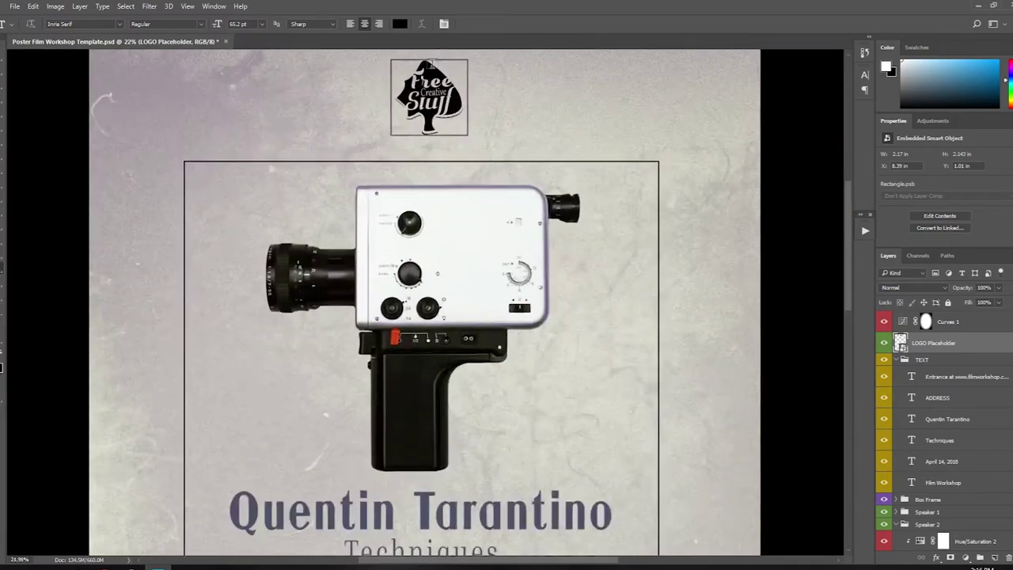
pyautogui.scroll(2, 427, 134)
pyautogui.scroll(2, 418, 125)
pyautogui.moveTo(417, 125); pyautogui.dragTo(437, 317)
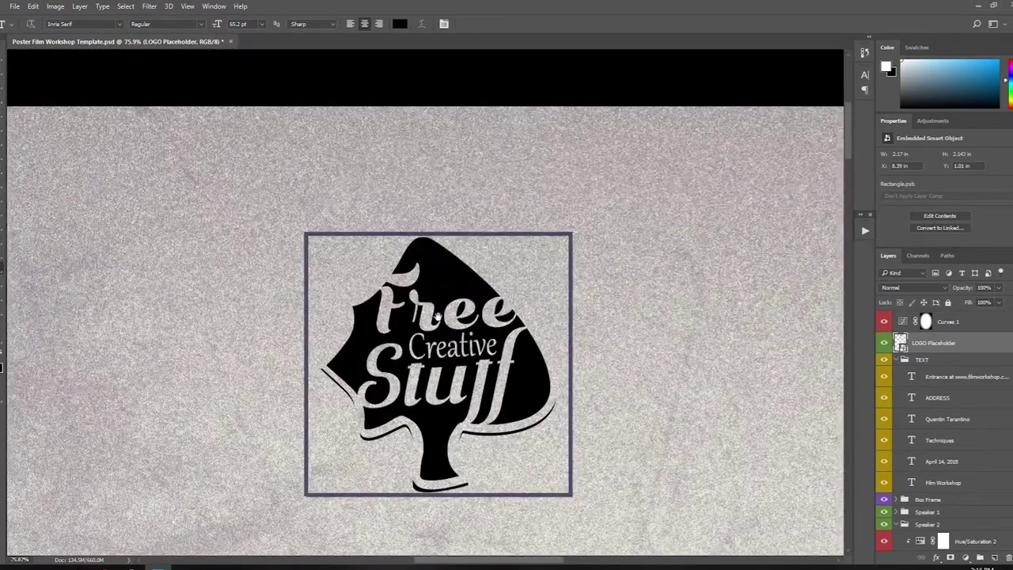
# Hide the Rectangle frame in the LOGO Placeholder's Rectangle.psb contents and save it on closing.
pyautogui.doubleClick(901, 342)
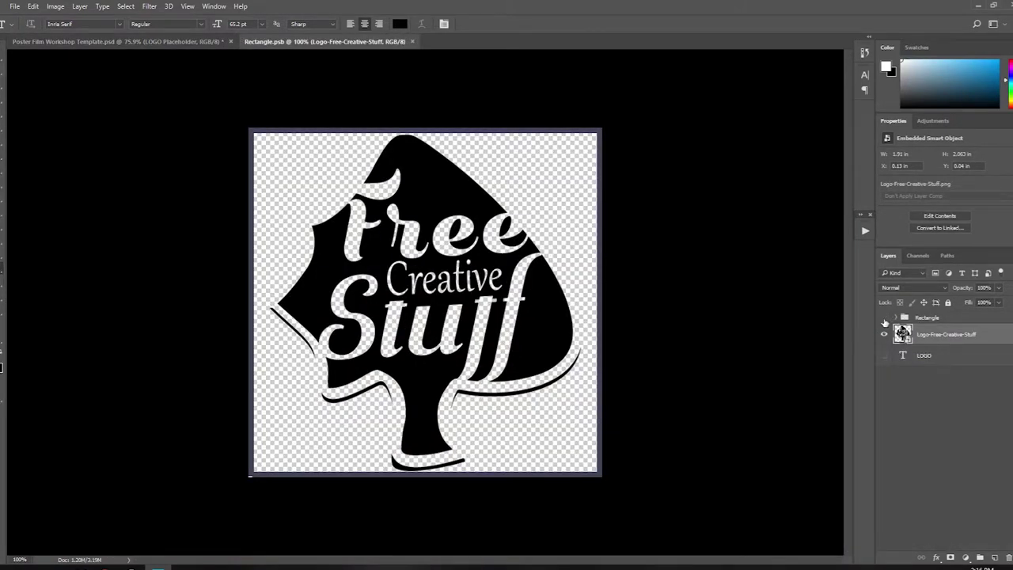
pyautogui.click(417, 41)
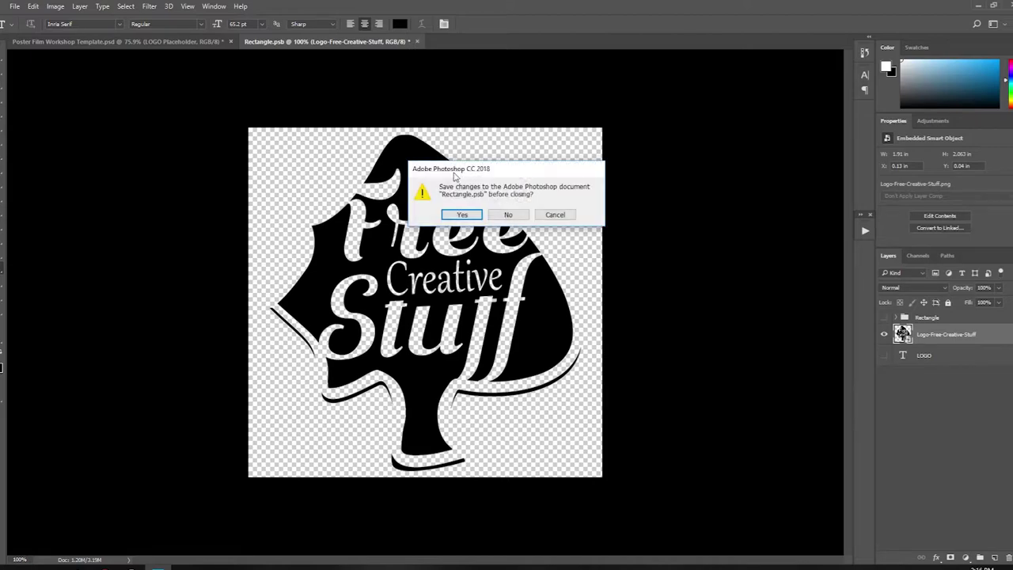
pyautogui.click(461, 213)
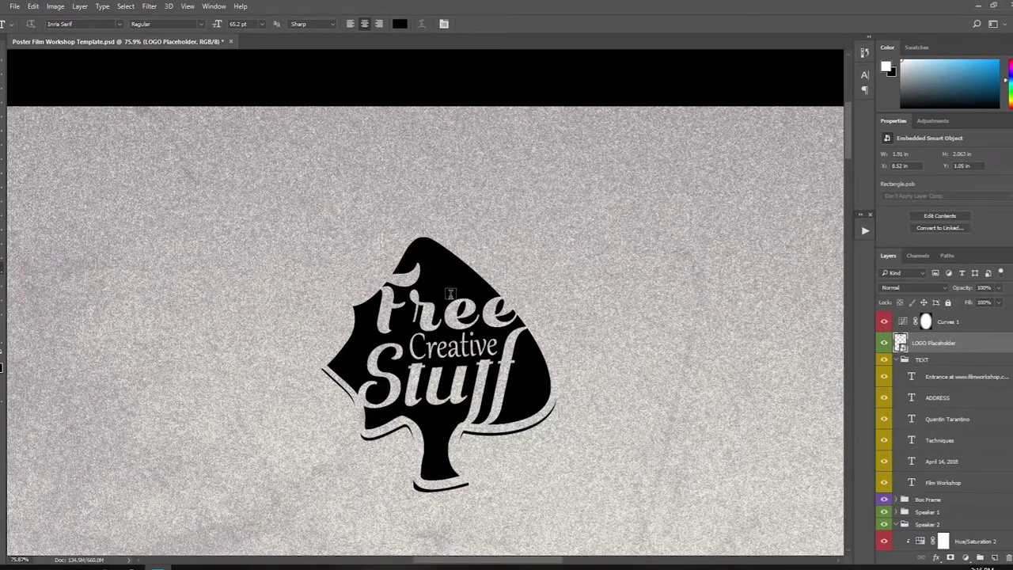
# Fit the poster on screen and bring the address and date texts into view.
pyautogui.scroll(-3, 303, 277)
pyautogui.hotkey('ctrl', '0')
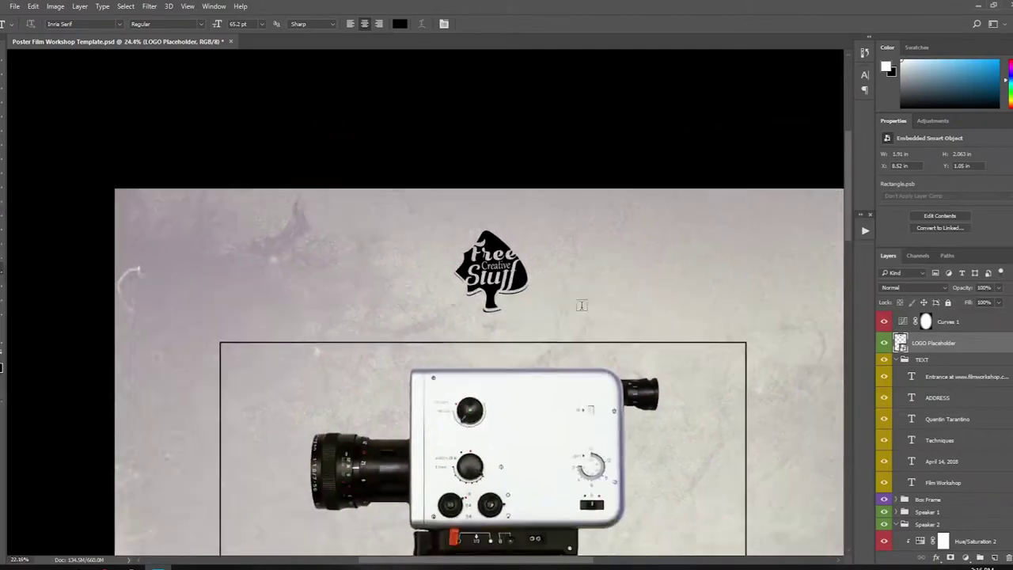
pyautogui.scroll(1, 390, 337)
pyautogui.scroll(1, 390, 336)
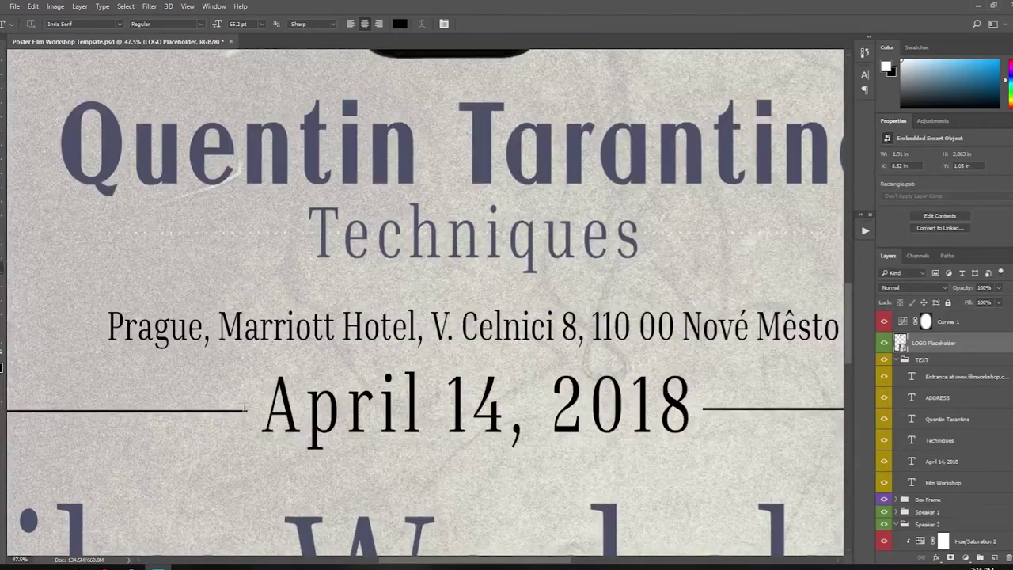
pyautogui.scroll(-2, 481, 412)
pyautogui.scroll(-1, 553, 441)
pyautogui.scroll(-1, 553, 442)
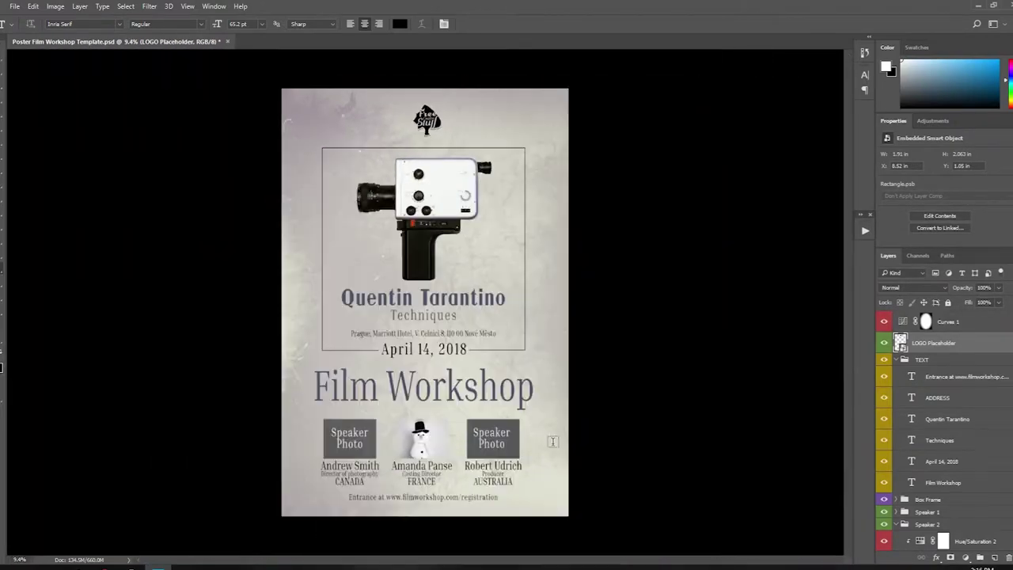
pyautogui.scroll(1, 414, 361)
pyautogui.scroll(2, 415, 361)
# Replace the venue address text with test typing, then revert it.
pyautogui.moveTo(406, 300); pyautogui.dragTo(592, 300)
pyautogui.hotkey('ctrl', 'a')
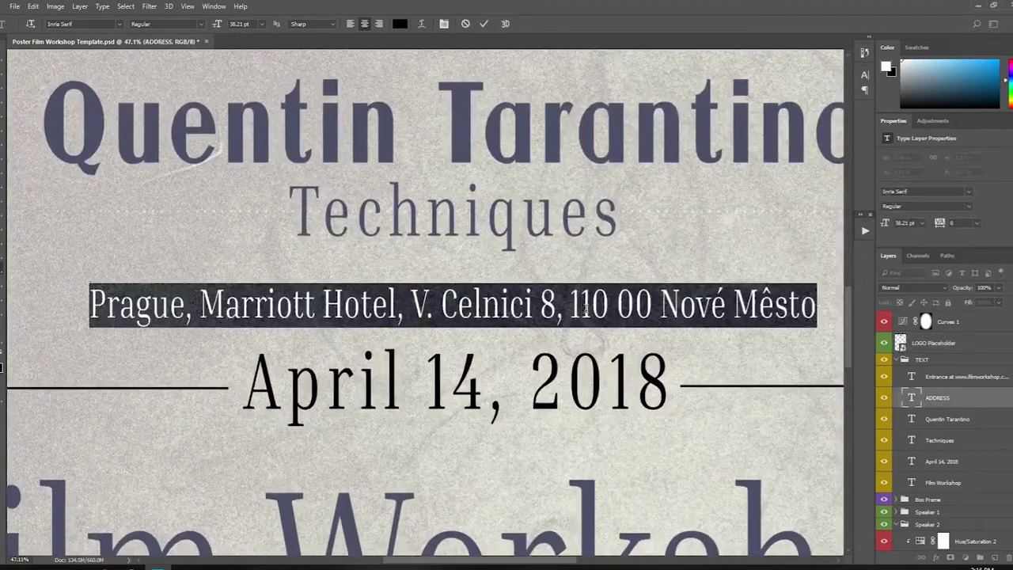
pyautogui.write('adfcvdfvfv')
pyautogui.write('Prague, Marriott Hotel, V. Celnici 8, 110 00 Nové Mêsto')
# Test-edit the April 14, 2018 date, undo and commit it unchanged, and collapse the TEXT group.
pyautogui.click(376, 398)
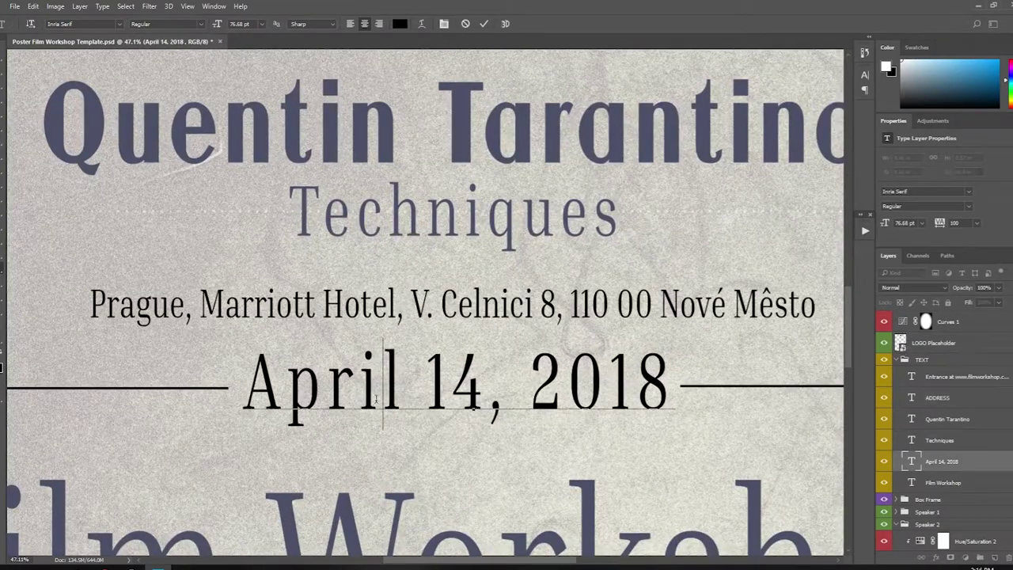
pyautogui.hotkey('ctrl', 'a')
pyautogui.write('afevfevfv')
pyautogui.hotkey('ctrl', 'z')
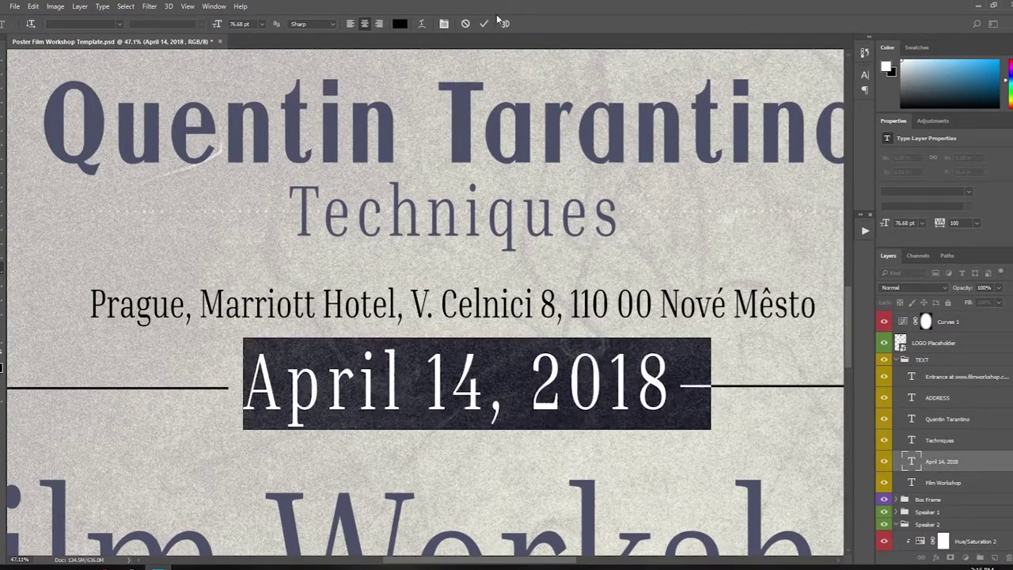
pyautogui.click(484, 23)
pyautogui.hotkey('ctrl', 'Return')
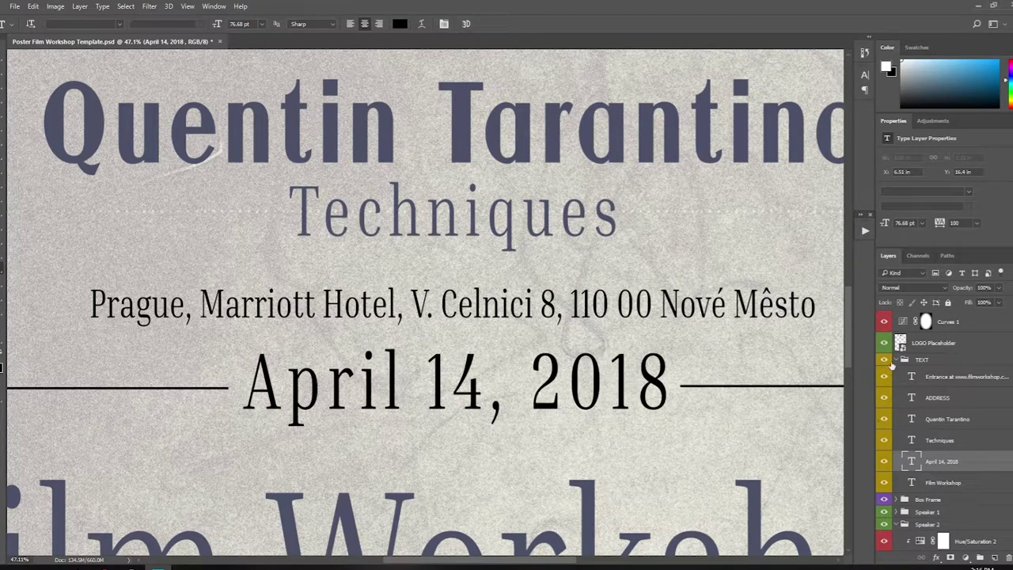
pyautogui.click(893, 362)
pyautogui.click(896, 360)
# Shorten the Box Frame's Adjust Bottom Right line to leave a gap after 2018.
pyautogui.click(897, 372)
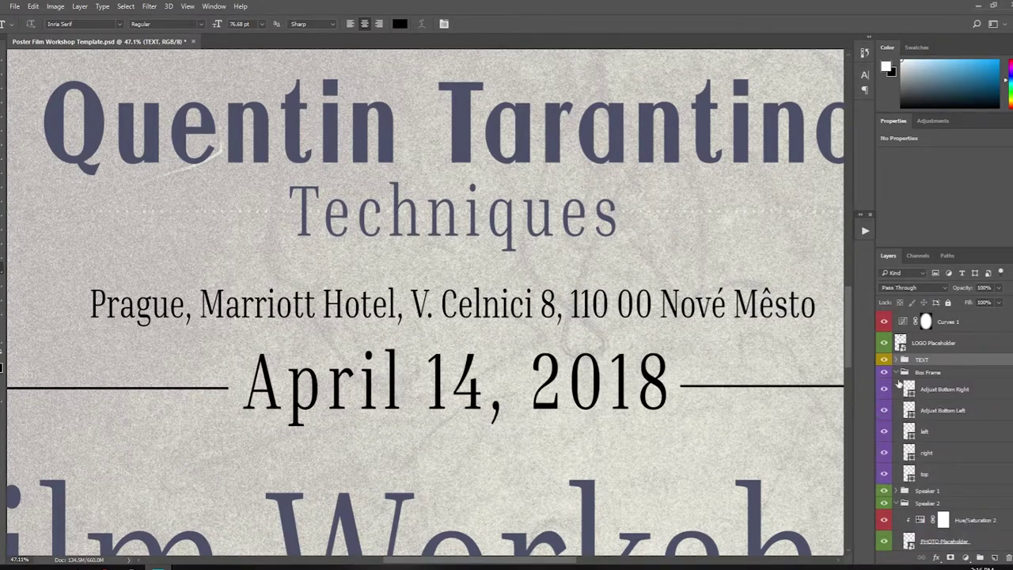
pyautogui.click(938, 389)
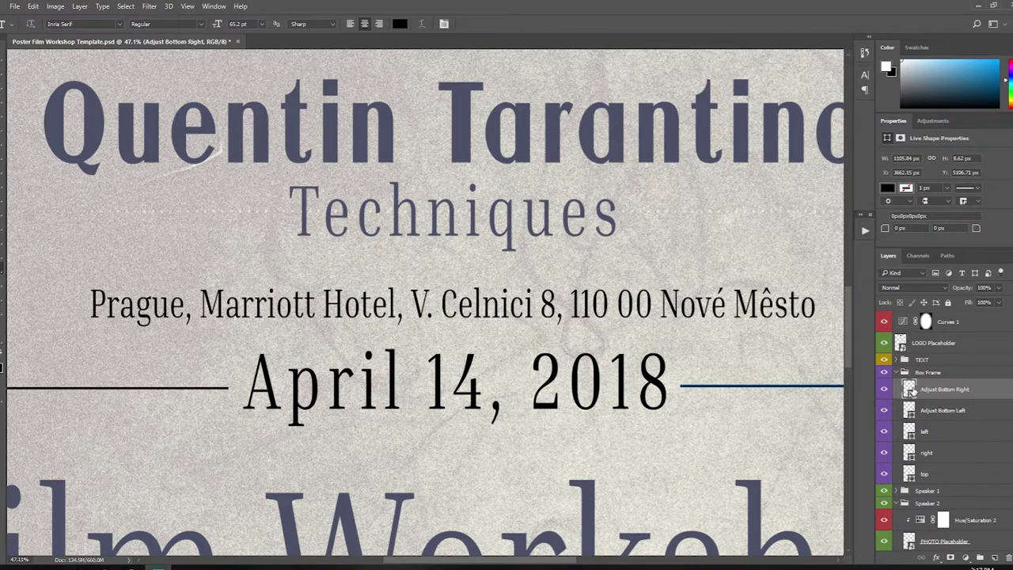
pyautogui.press('v')
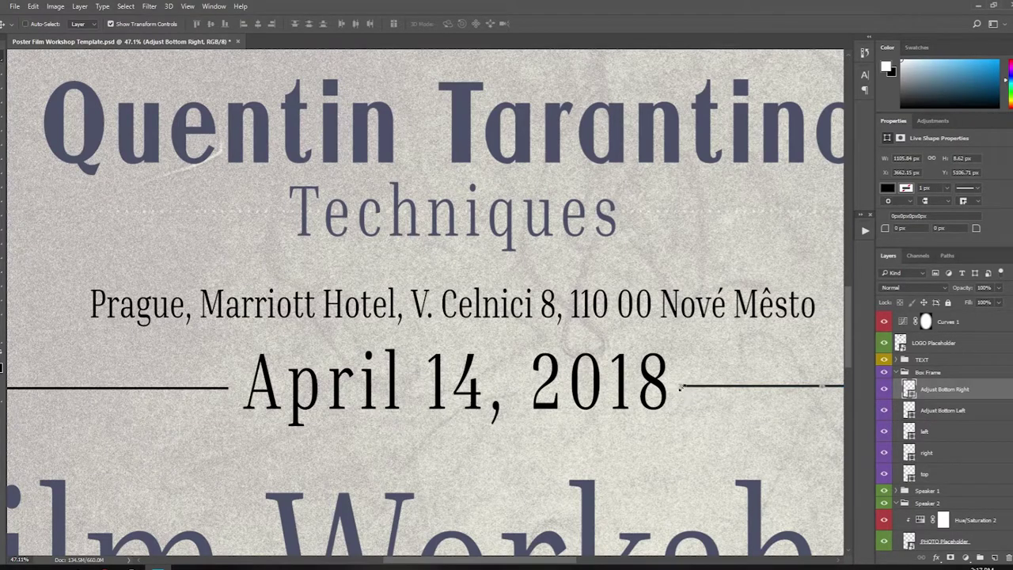
pyautogui.scroll(5, 676, 387)
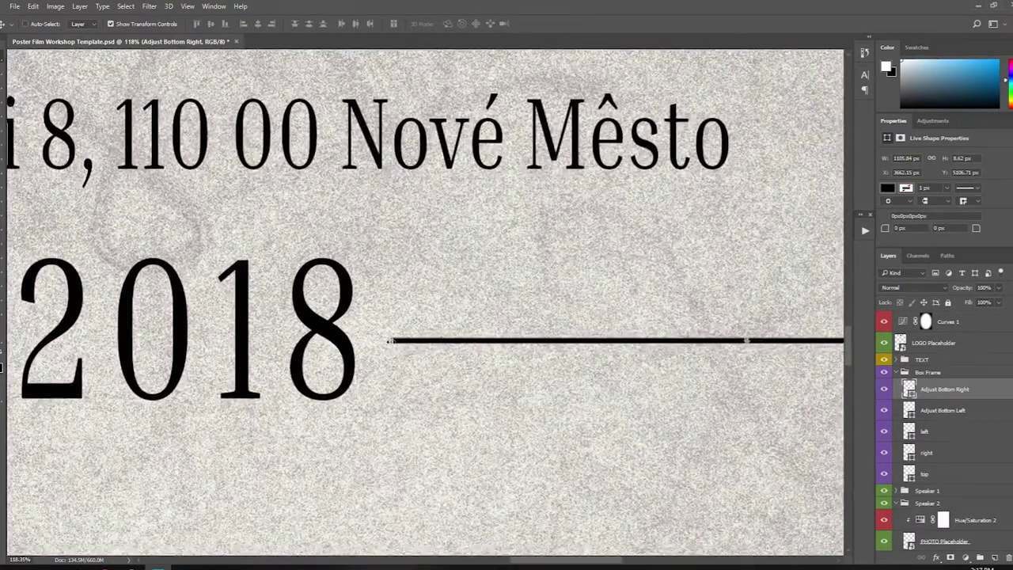
pyautogui.moveTo(389, 341); pyautogui.dragTo(728, 341)
pyautogui.scroll(-5, 728, 341)
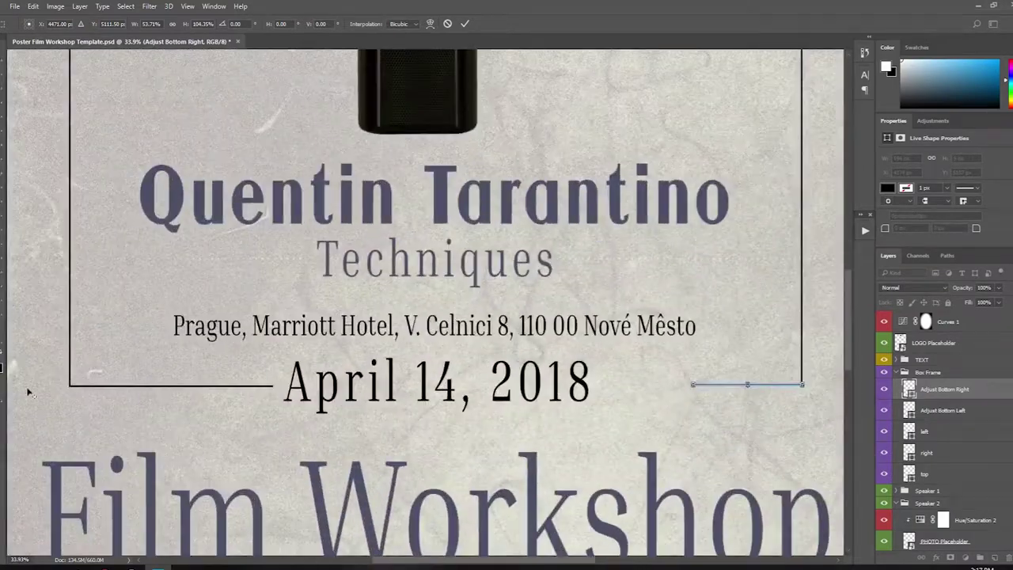
pyautogui.scroll(3, 87, 385)
pyautogui.press('Return')
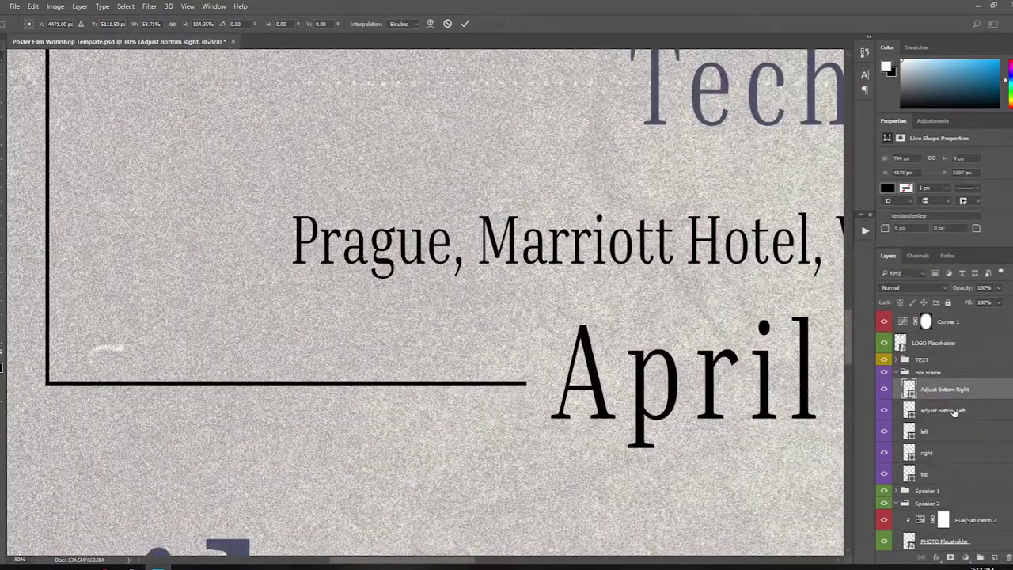
# Shorten the Adjust Bottom Left line away from the date.
pyautogui.click(955, 411)
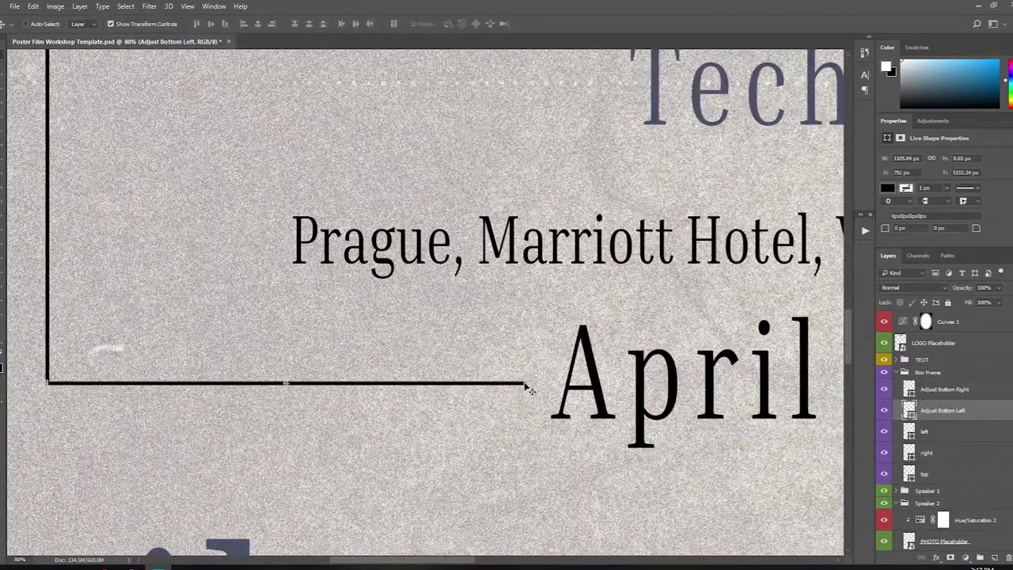
pyautogui.hotkey('ctrl', 't')
pyautogui.moveTo(529, 383); pyautogui.dragTo(208, 384)
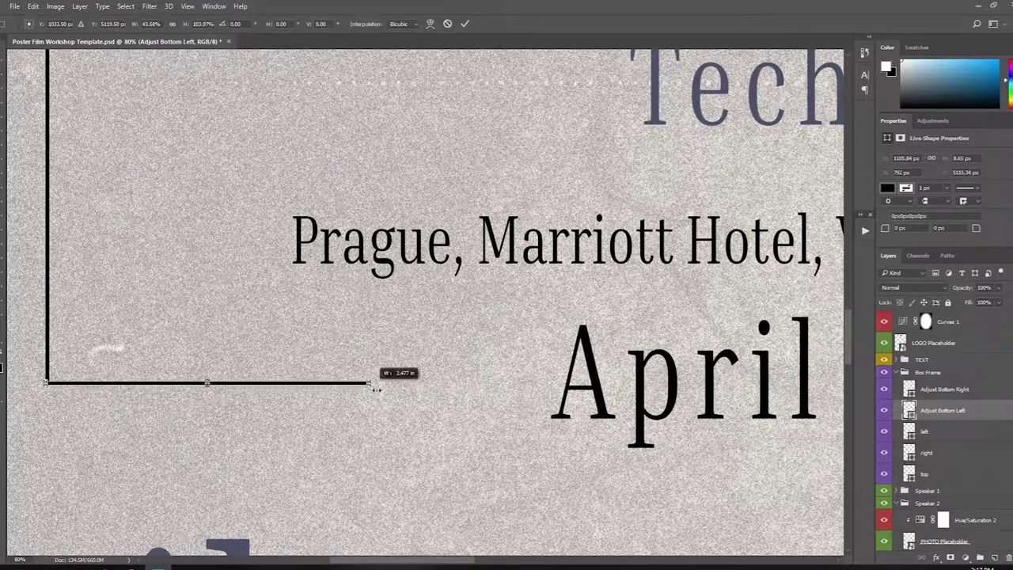